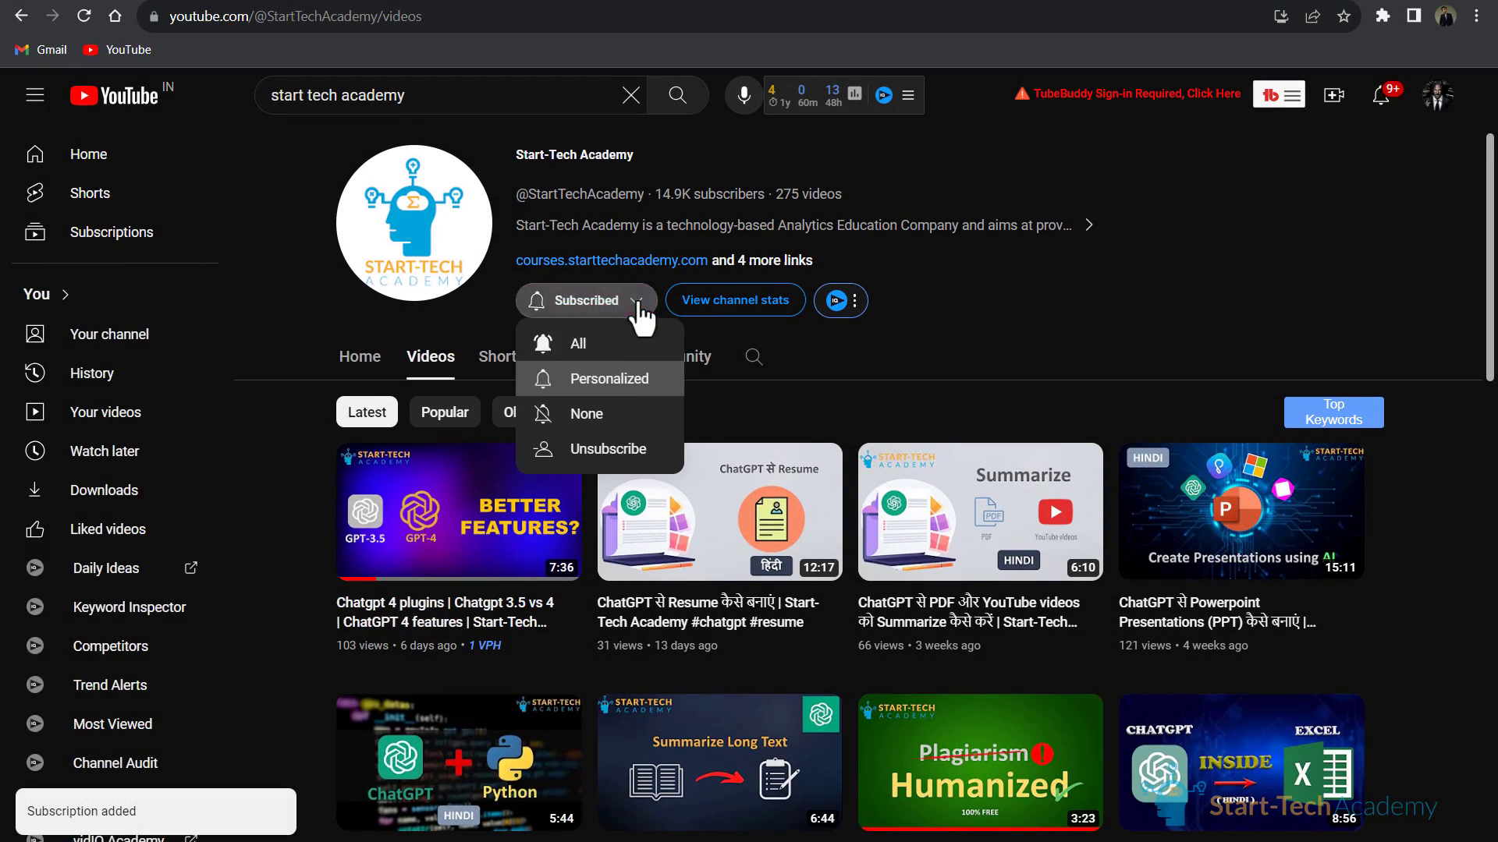
# - Set the Start-Tech Academy channel bell to All notifications and open the Julius AI chat site
pyautogui.click(616, 351)
pyautogui.scroll(-8, 904, 360)
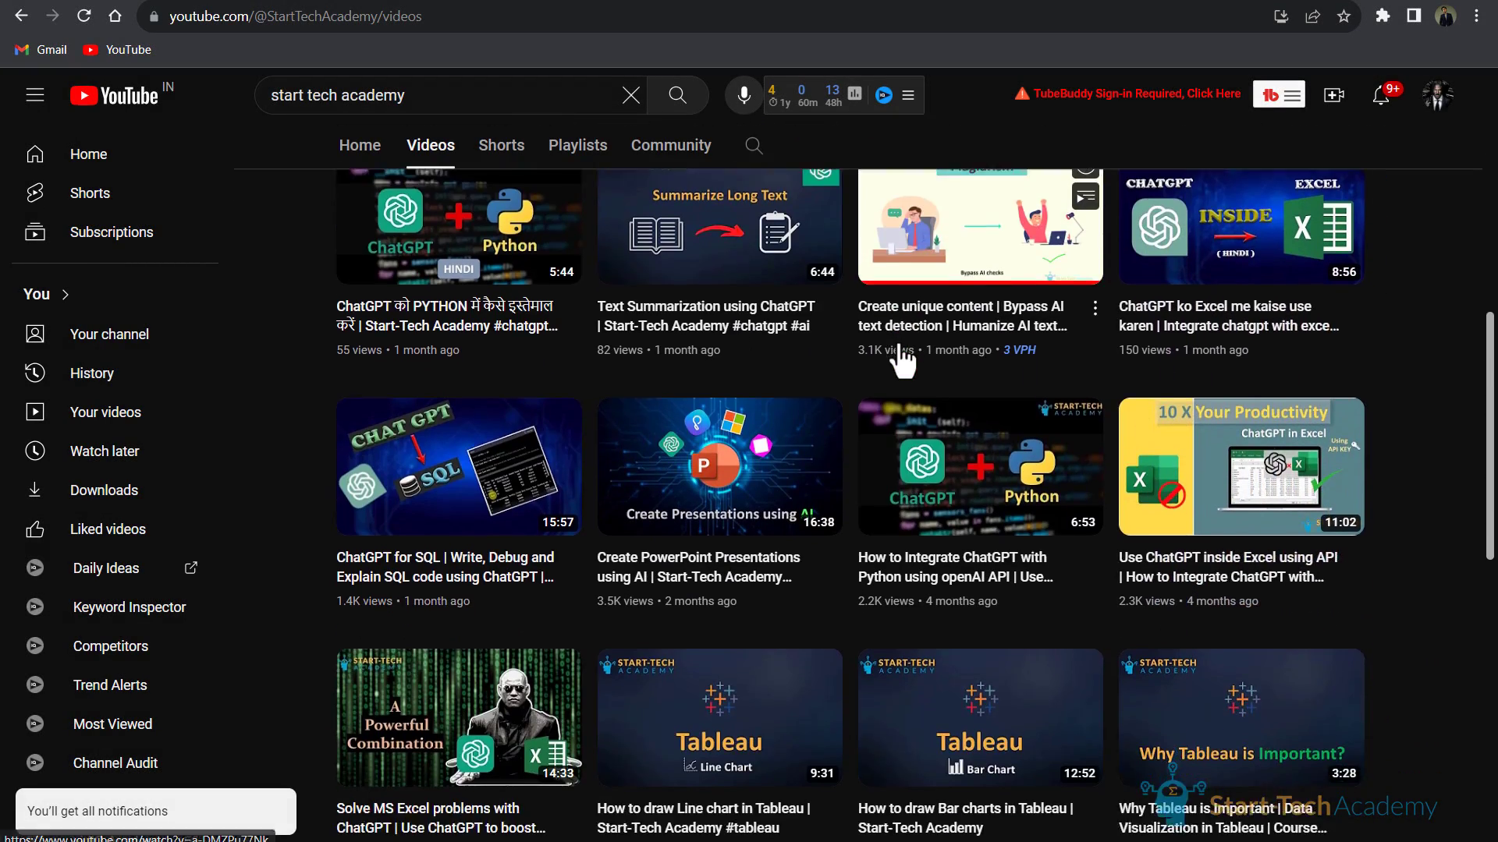
pyautogui.scroll(10, 897, 352)
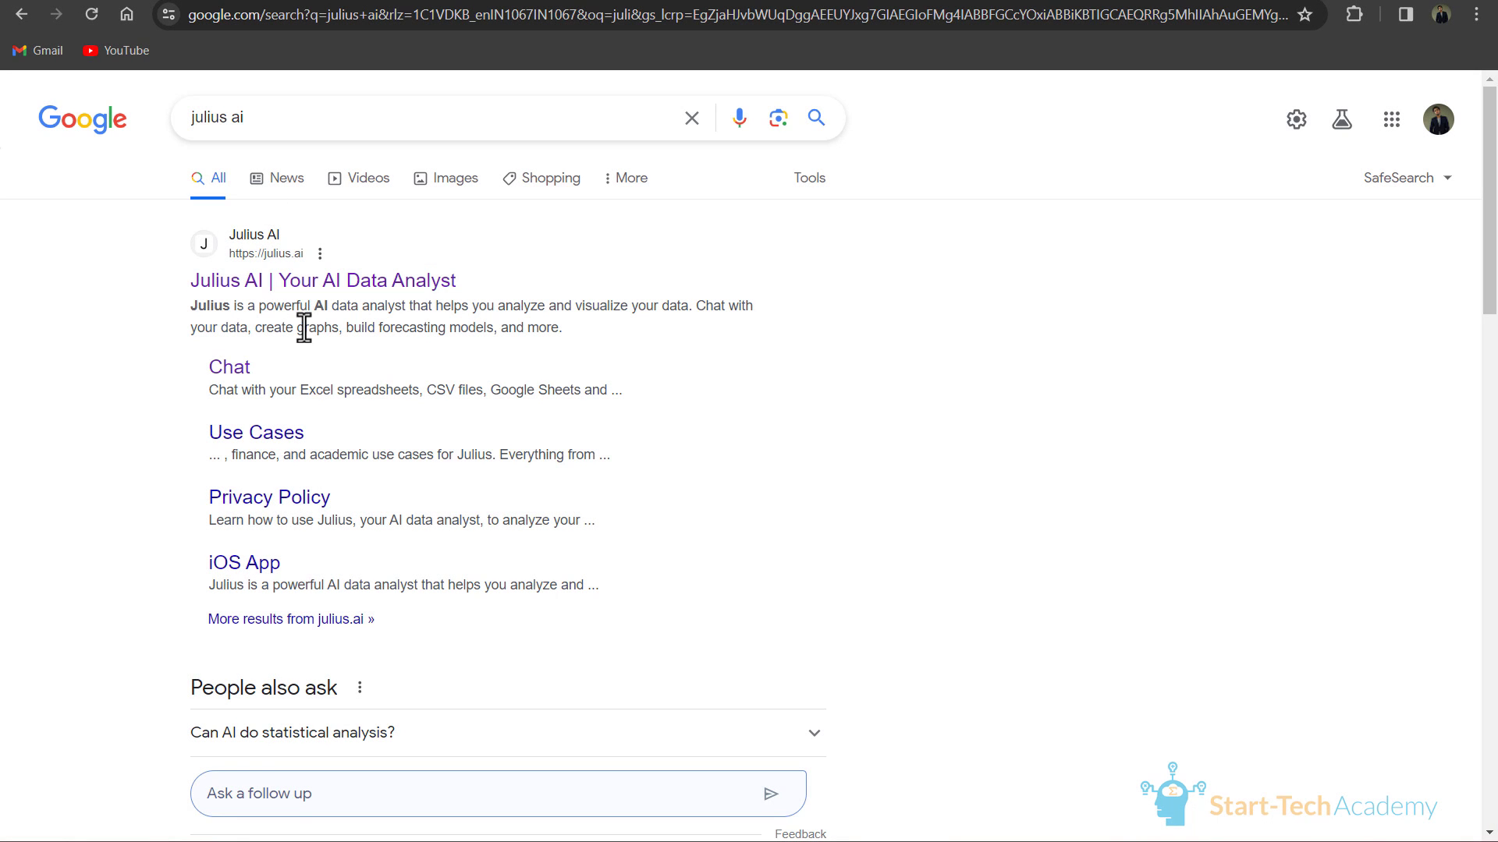
pyautogui.click(307, 286)
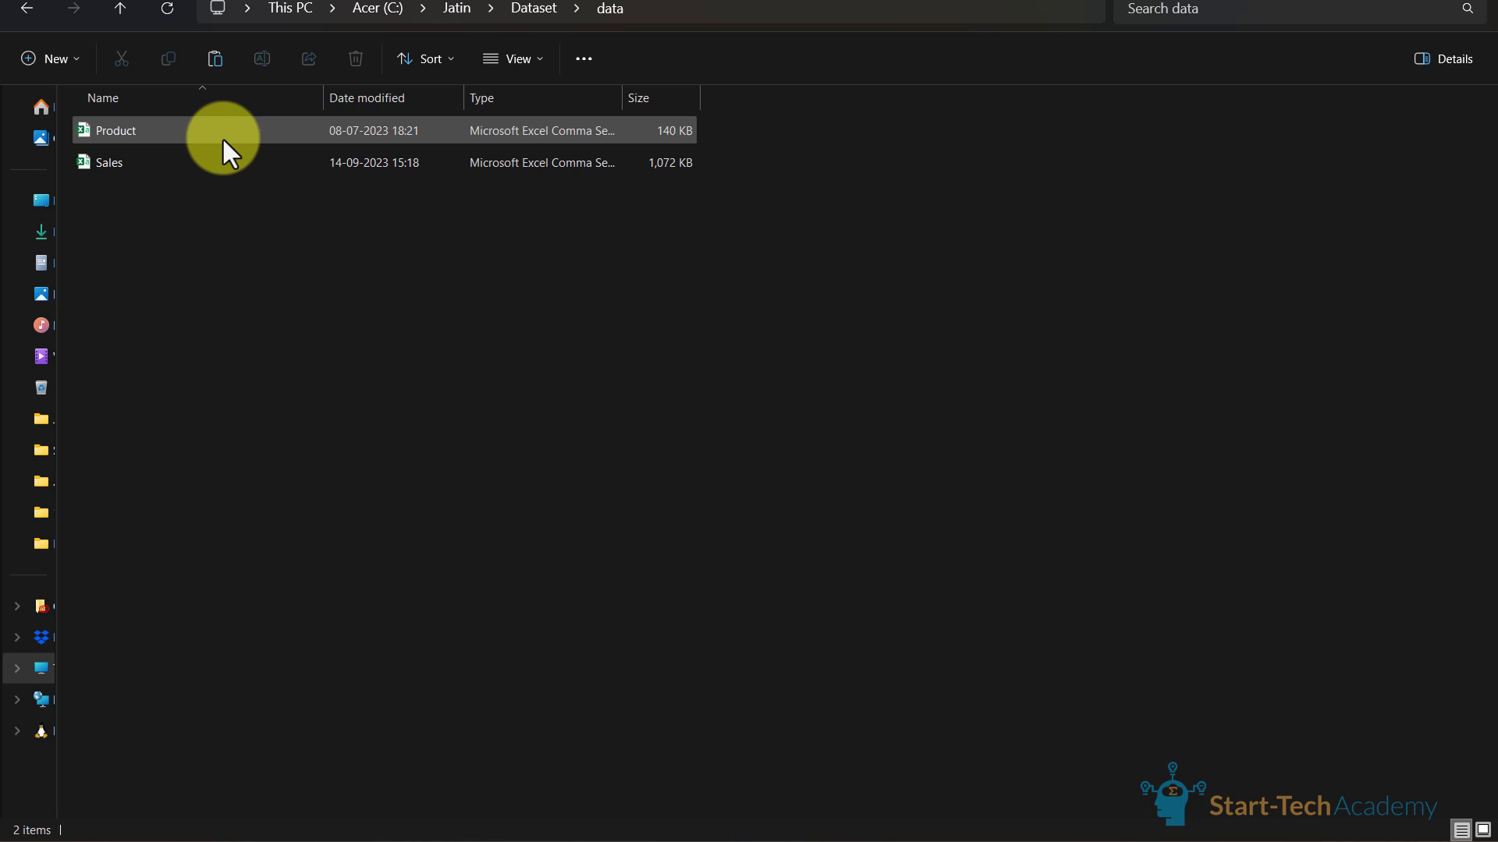
# - Open Product.csv from the data folder in Excel
pyautogui.click(141, 156)
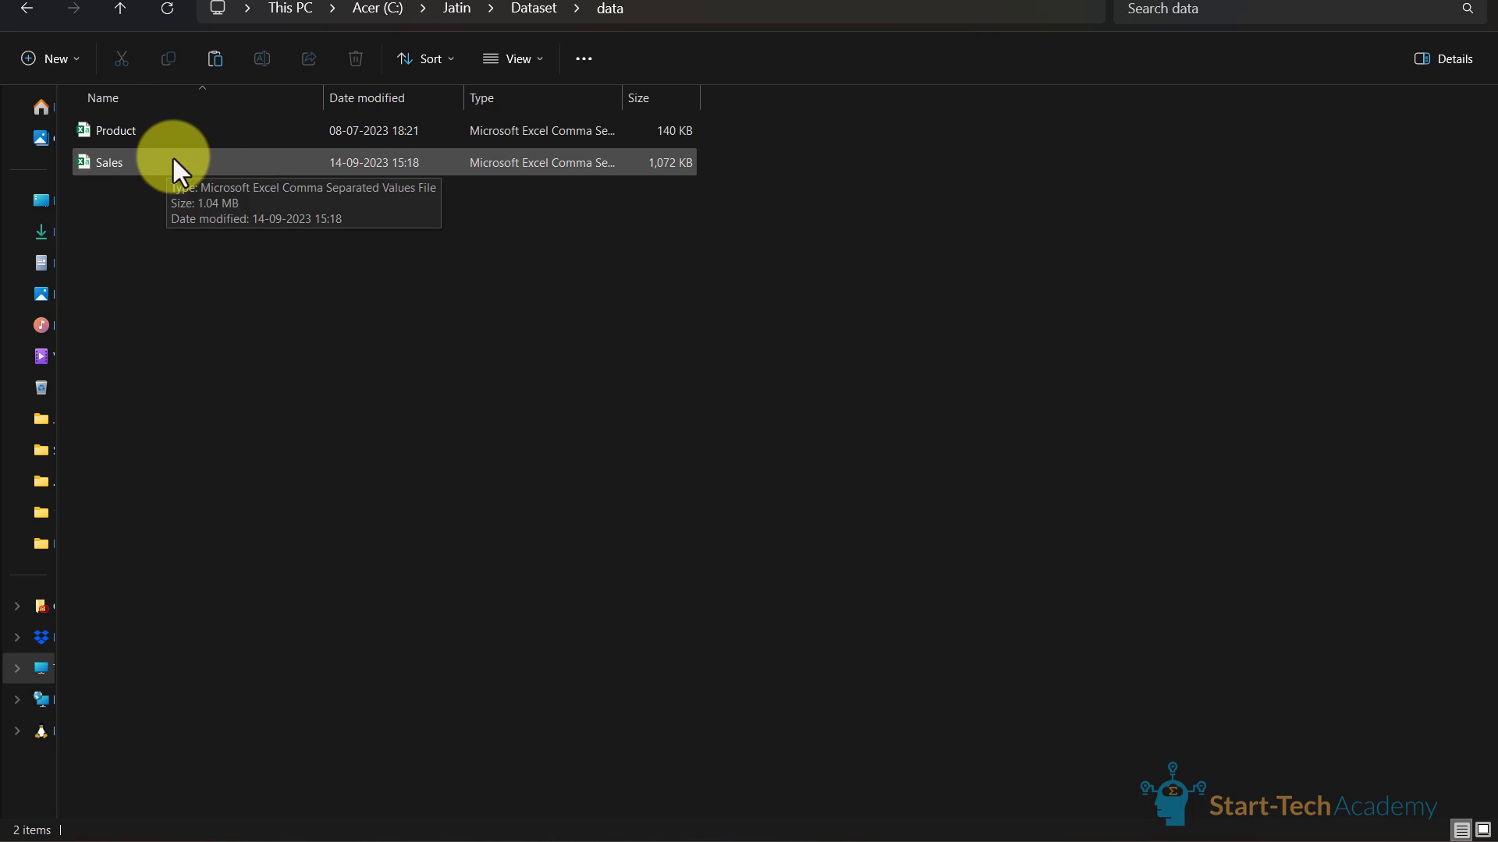
pyautogui.doubleClick(201, 124)
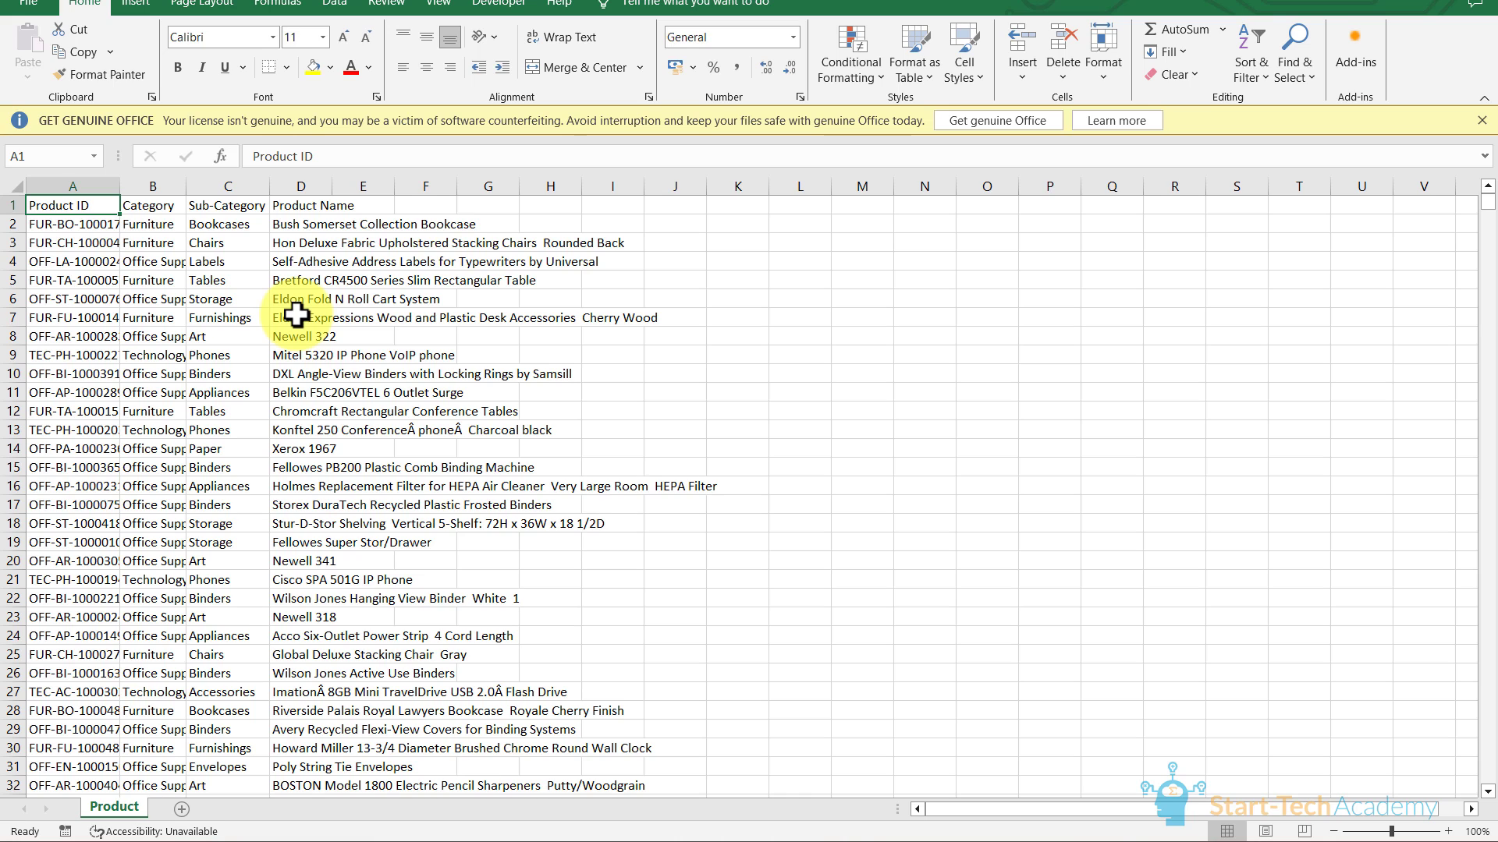
# - Open Sales.csv in Excel and autofit its date columns so full dates show
pyautogui.scroll(-10, 625, 336)
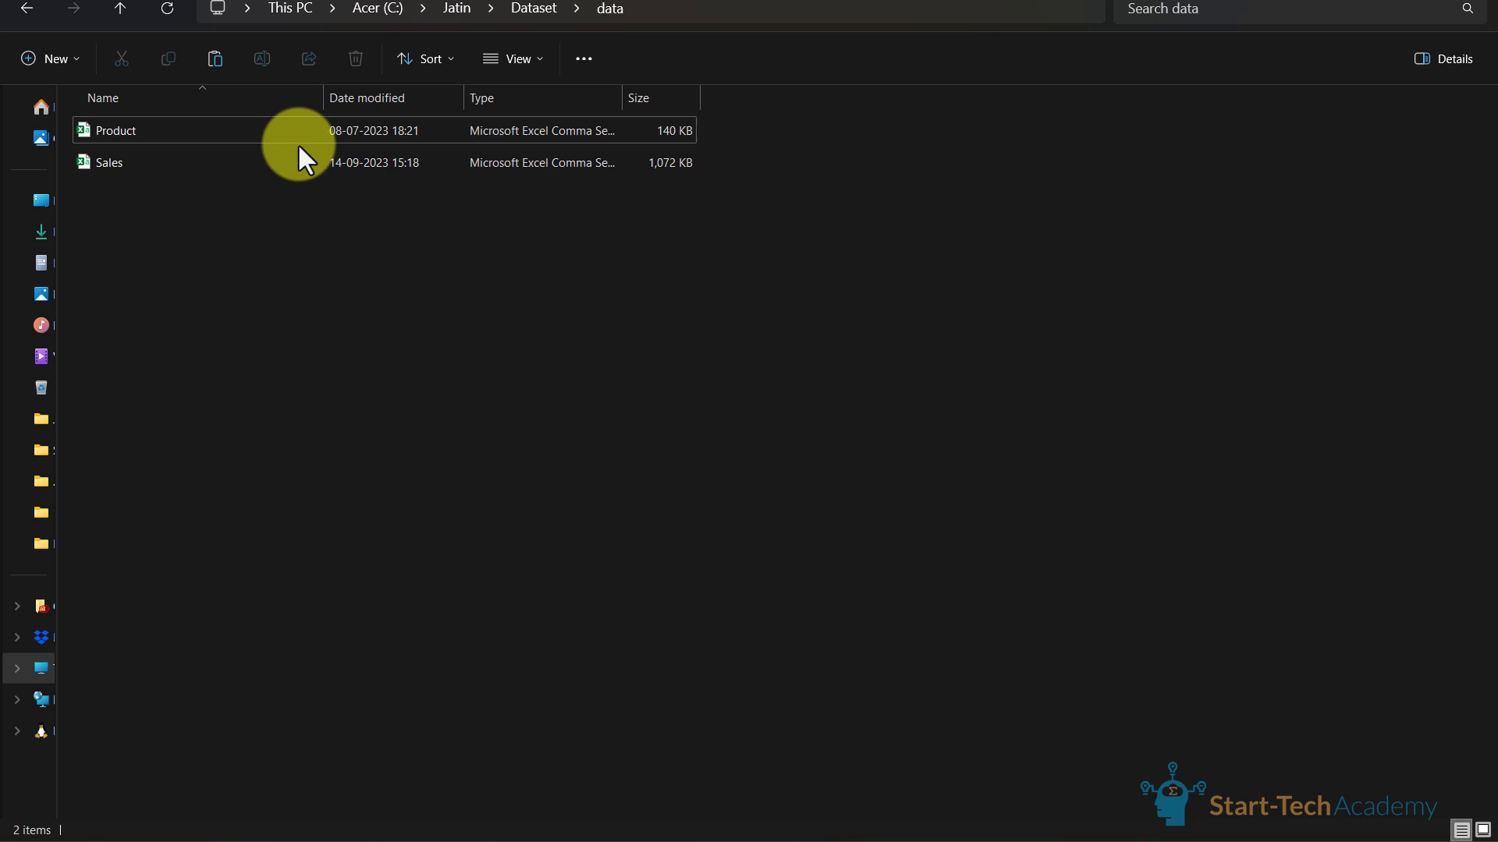
pyautogui.click(296, 160)
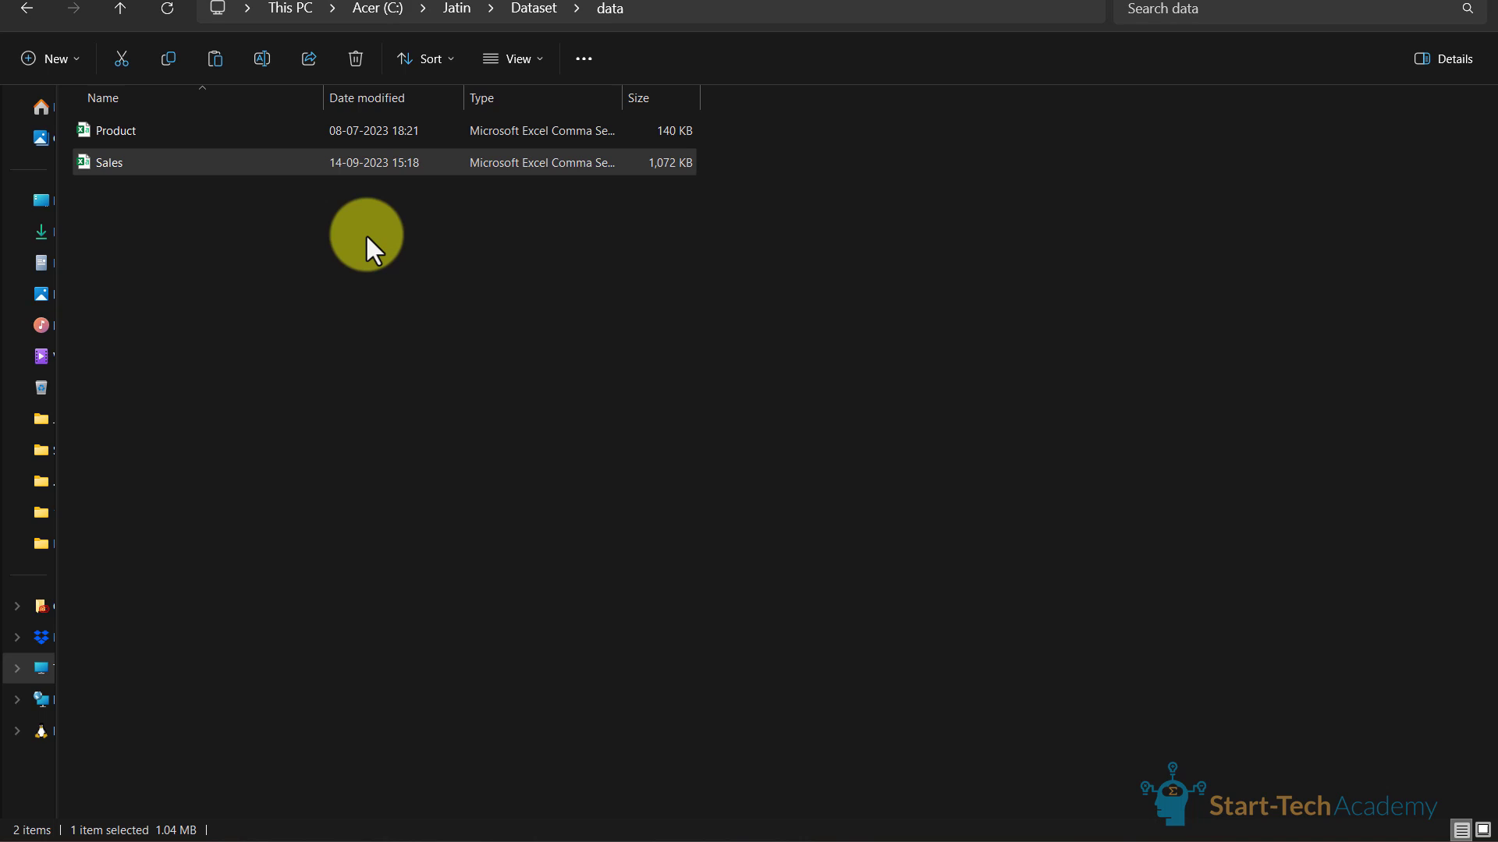
pyautogui.press('Return')
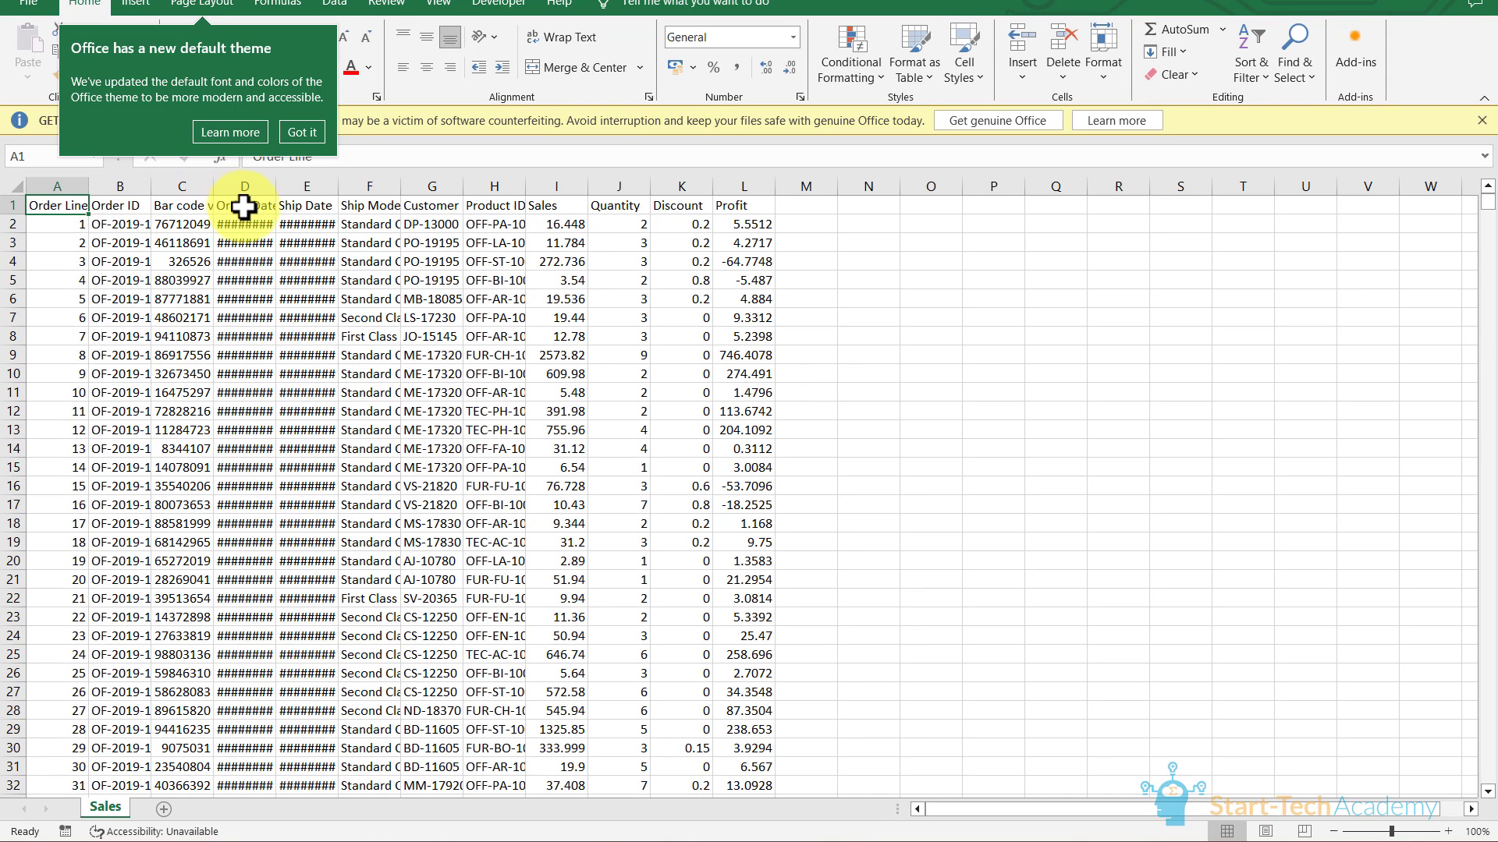
pyautogui.doubleClick(340, 191)
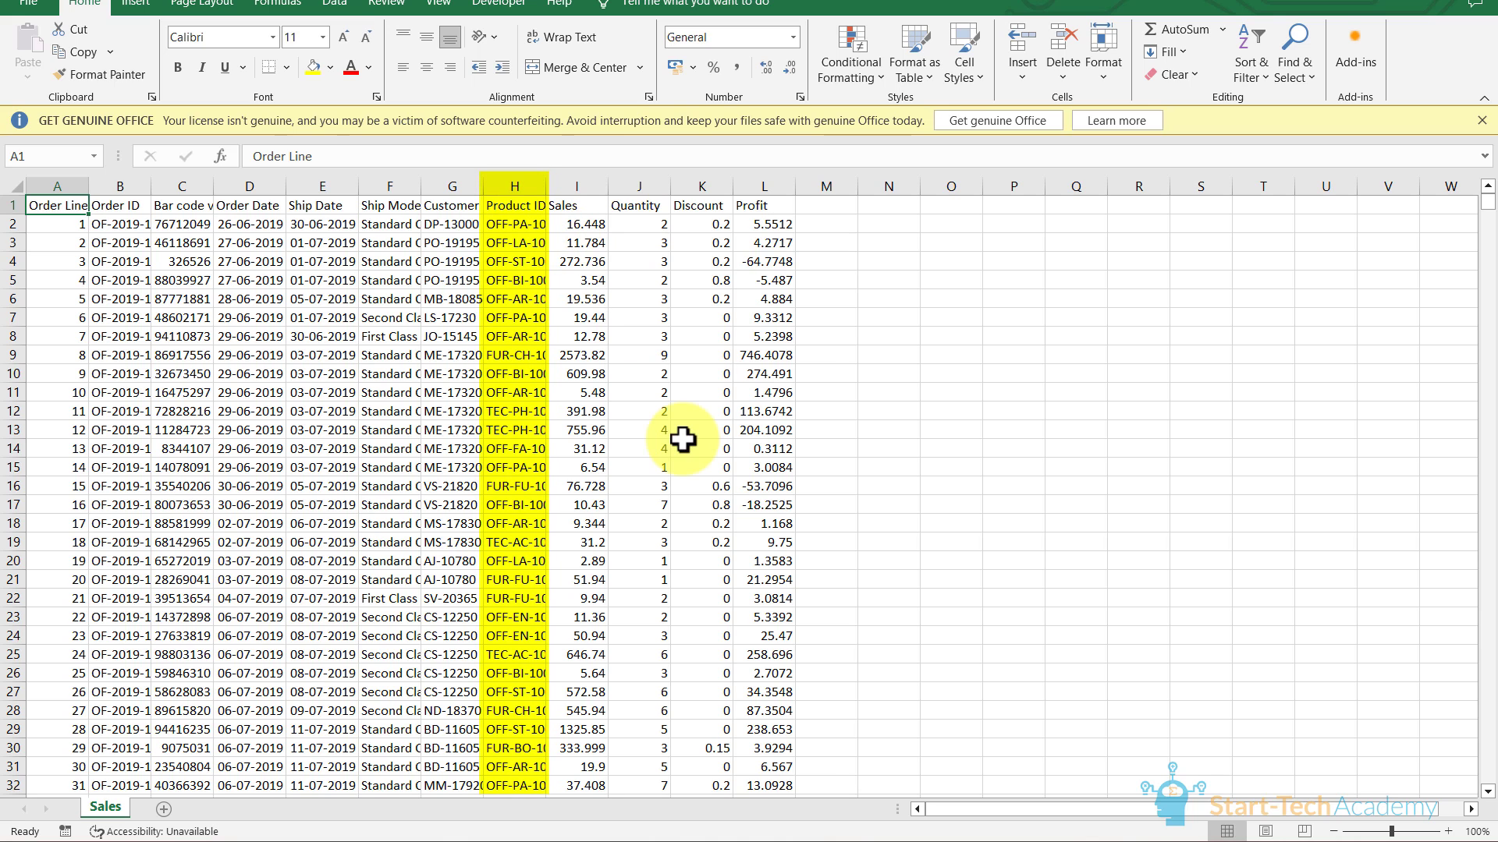
# - Switch between the Product and Sales workbooks from the taskbar
pyautogui.moveTo(1081, 780)
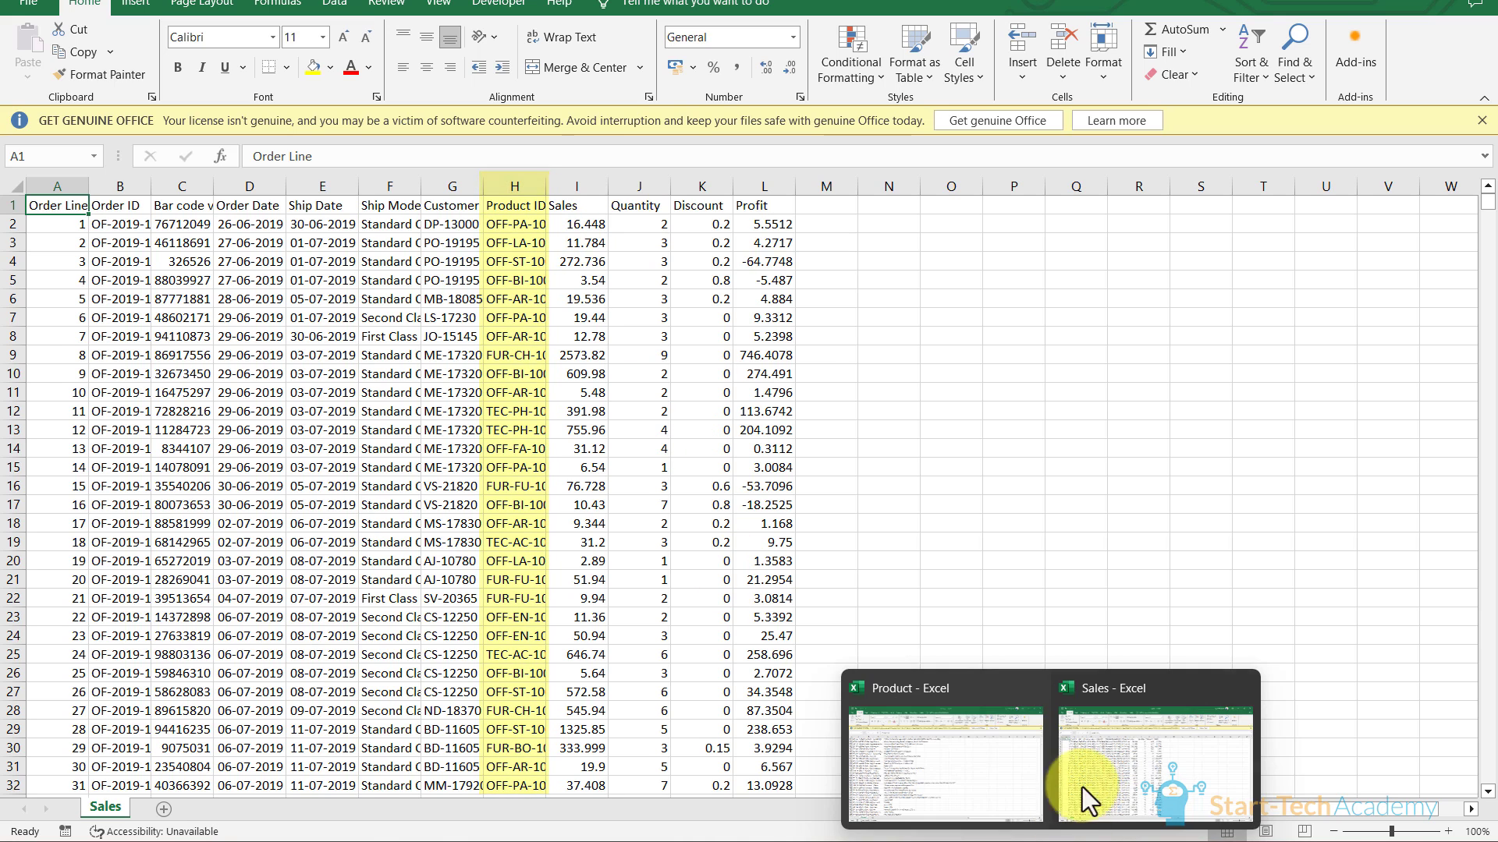
pyautogui.click(936, 765)
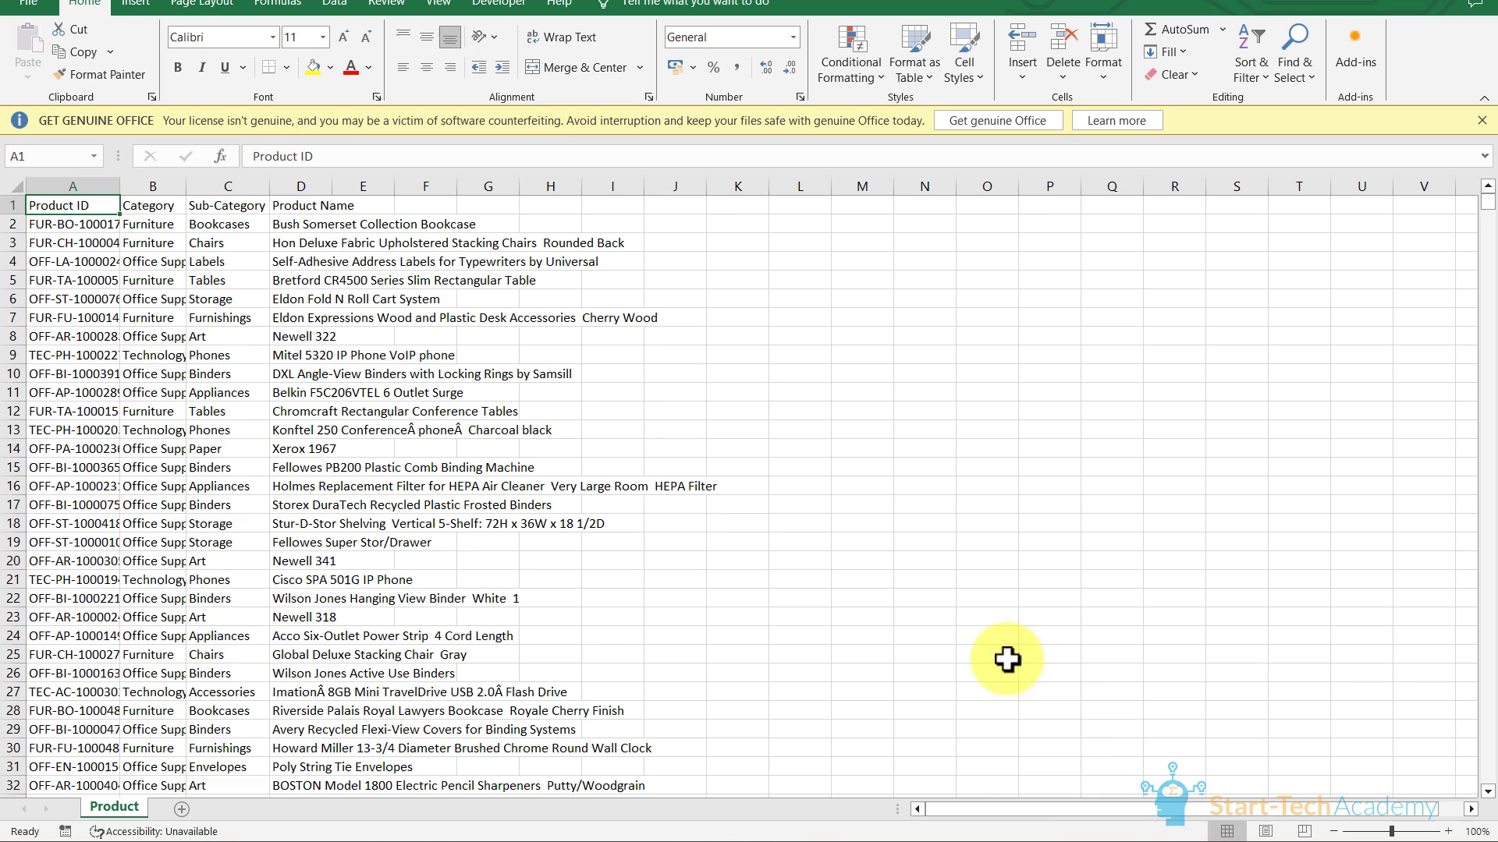
pyautogui.click(936, 772)
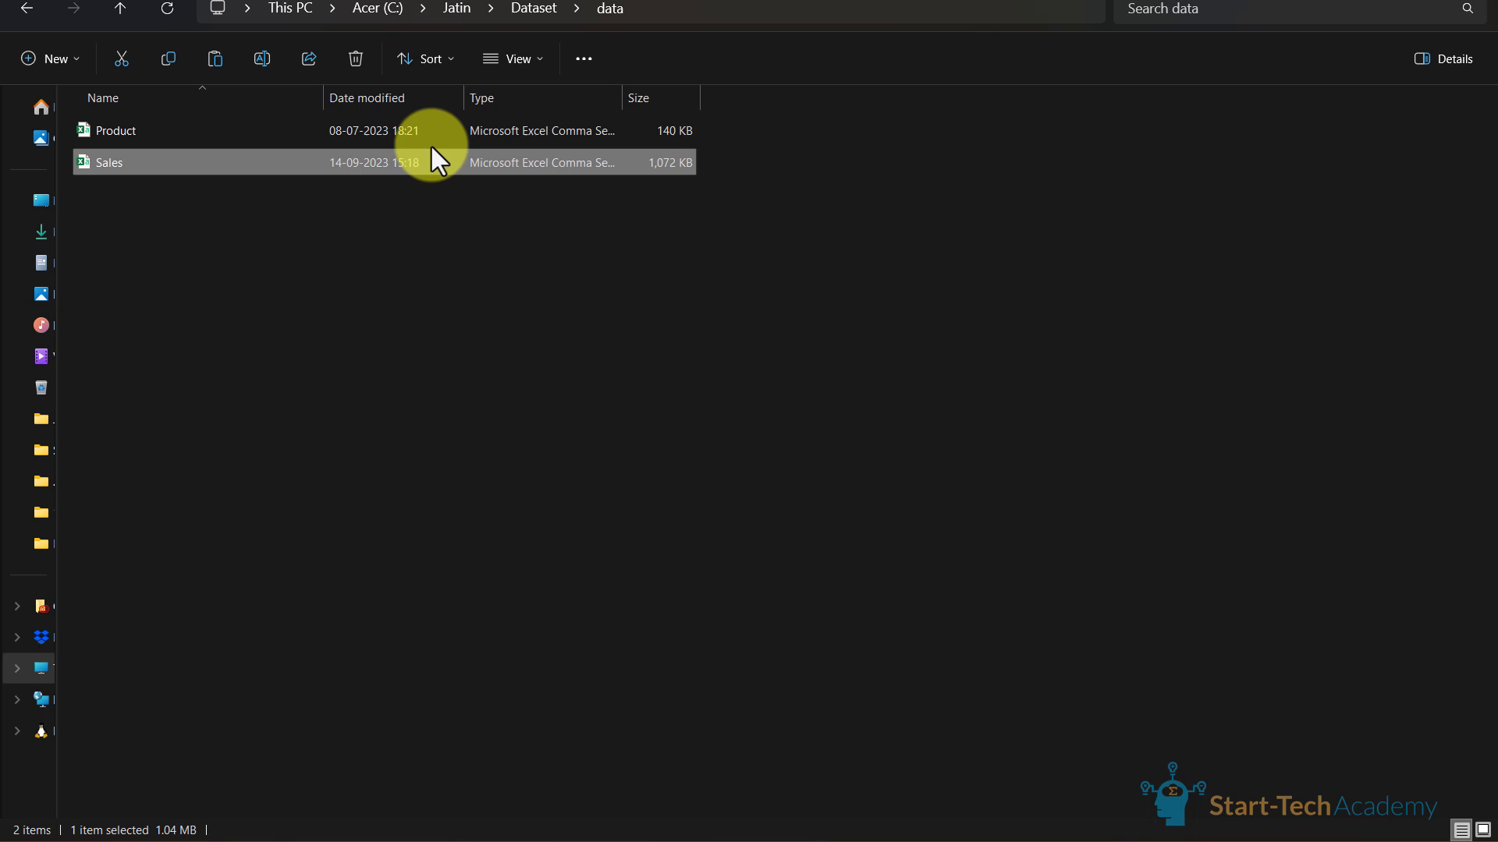
# - Upload Product.csv and Sales.csv to Julius with the prompt to combine them on product_id
pyautogui.click(1038, 823)
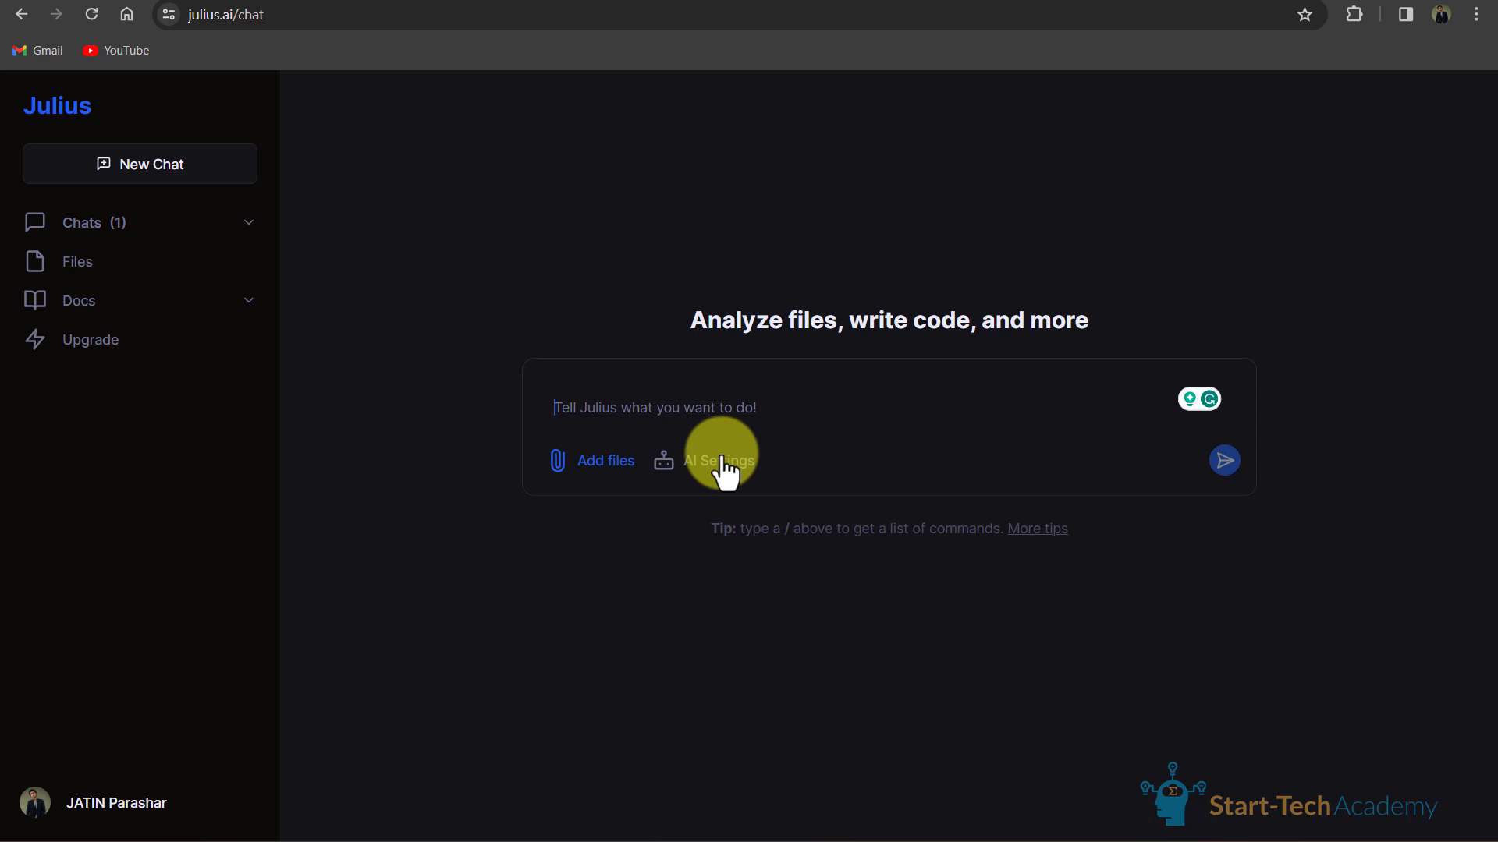
pyautogui.click(590, 467)
pyautogui.click(594, 517)
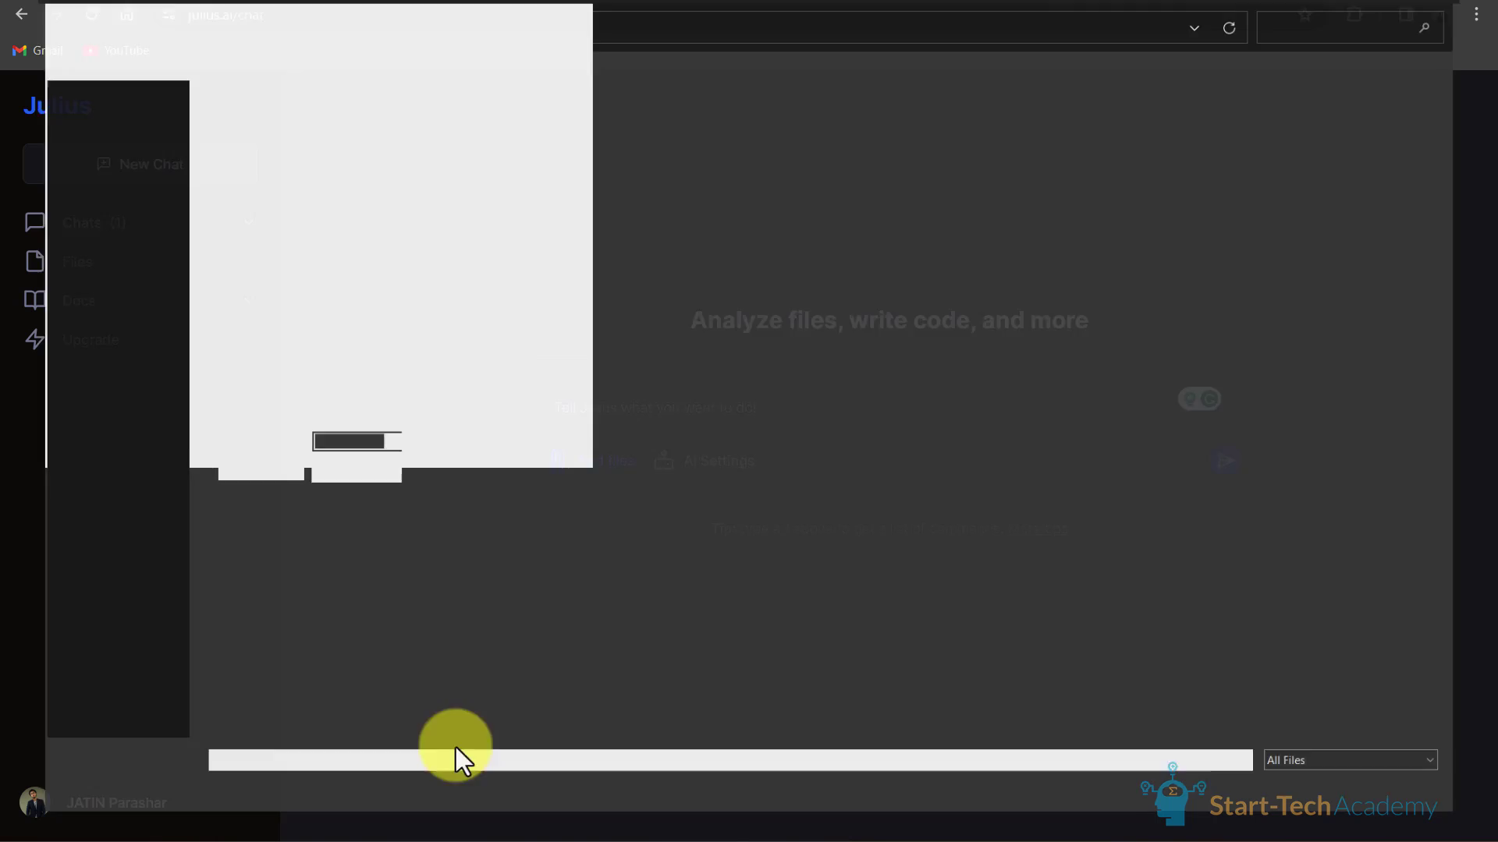
pyautogui.doubleClick(415, 138)
pyautogui.moveTo(408, 232); pyautogui.dragTo(450, 93)
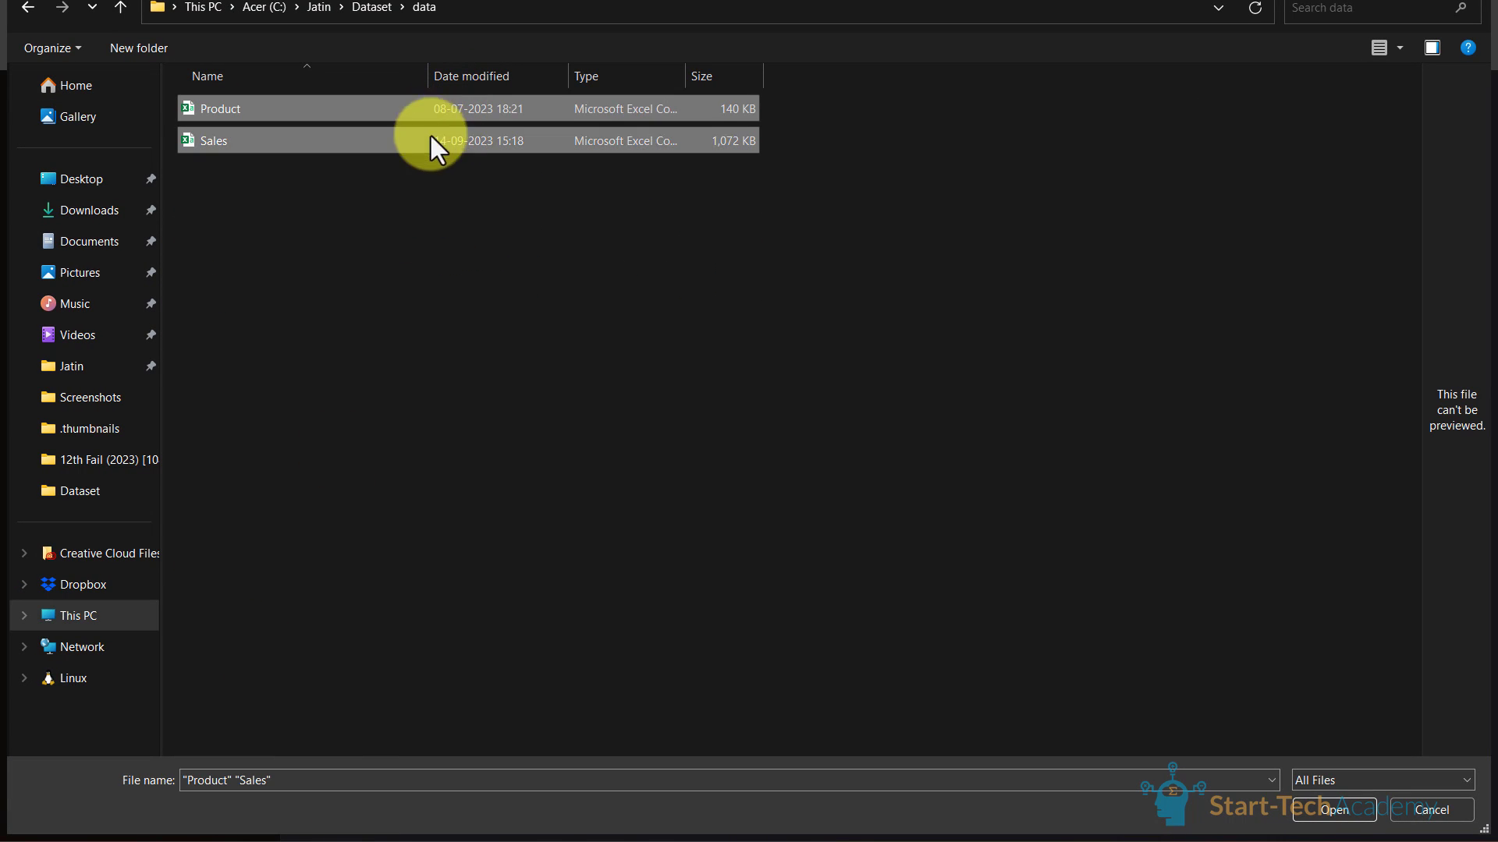
pyautogui.click(1326, 810)
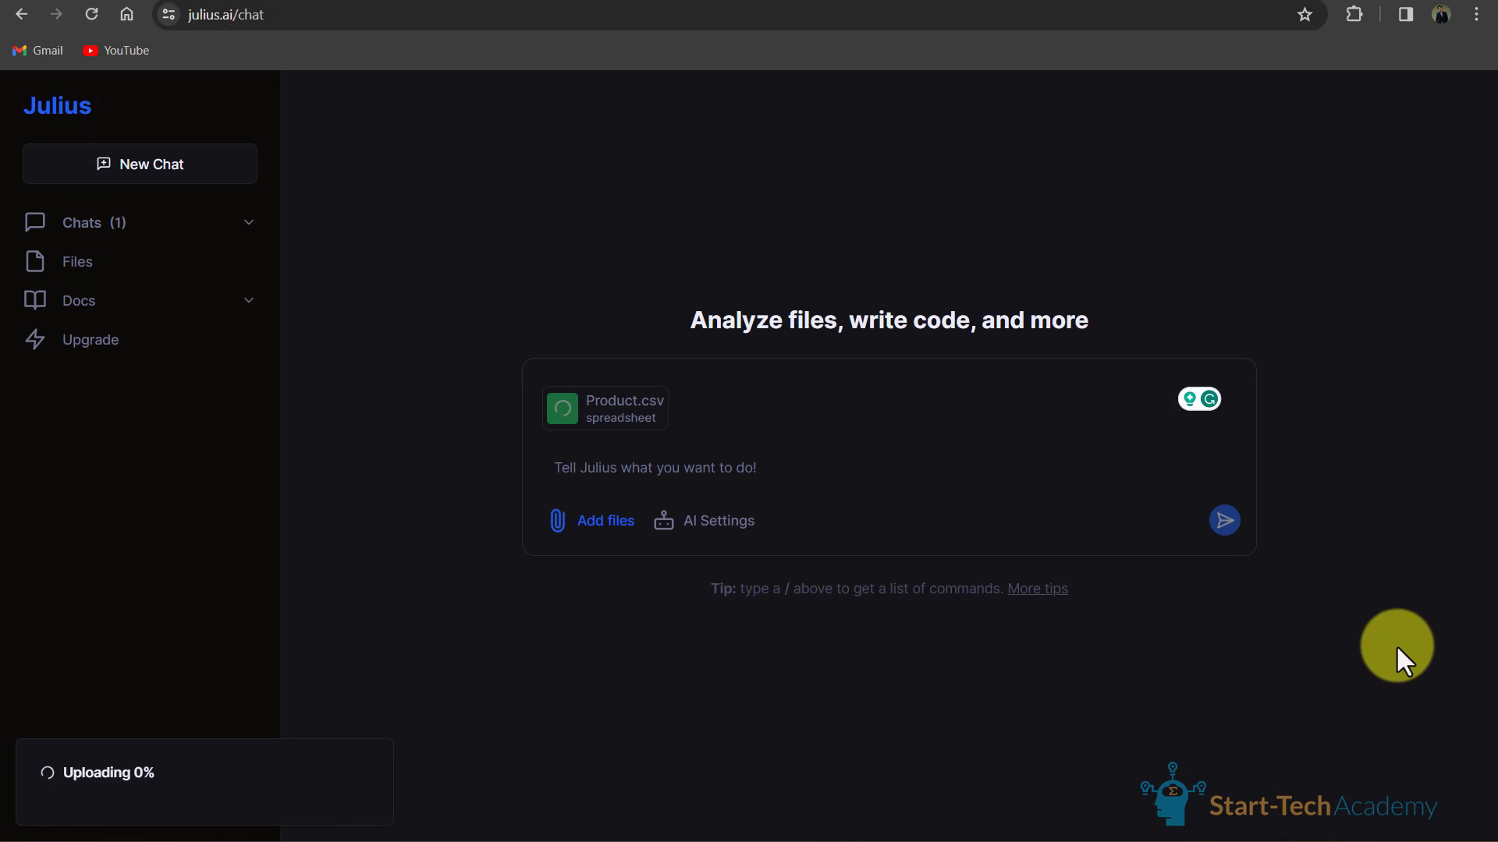
pyautogui.write('Combine these two files based on a common key which is - product_id.')
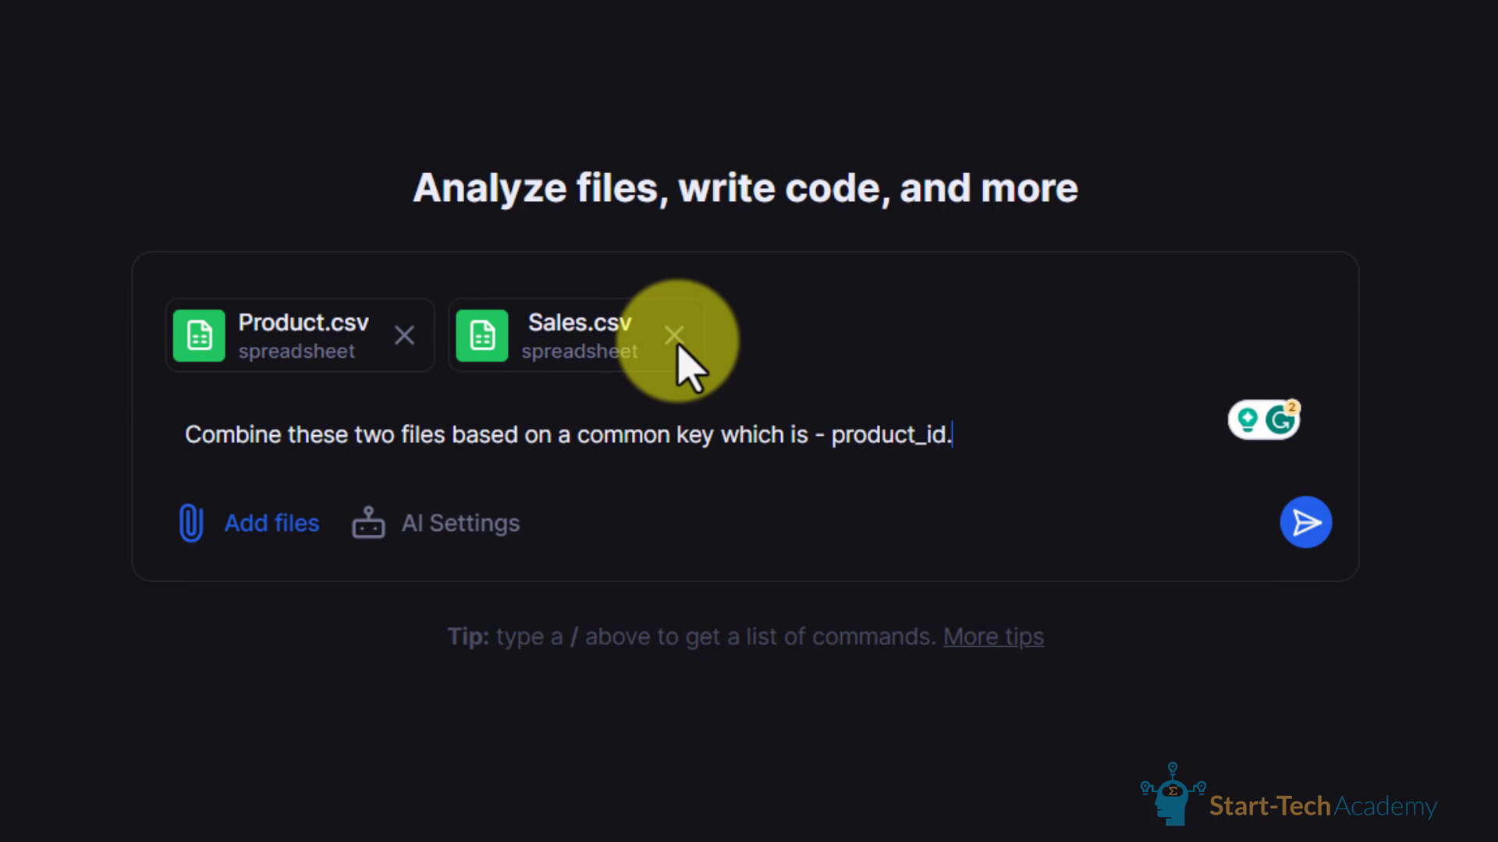
# - Send the combine request and read Julius's reply about merging on Product ID
pyautogui.click(1305, 523)
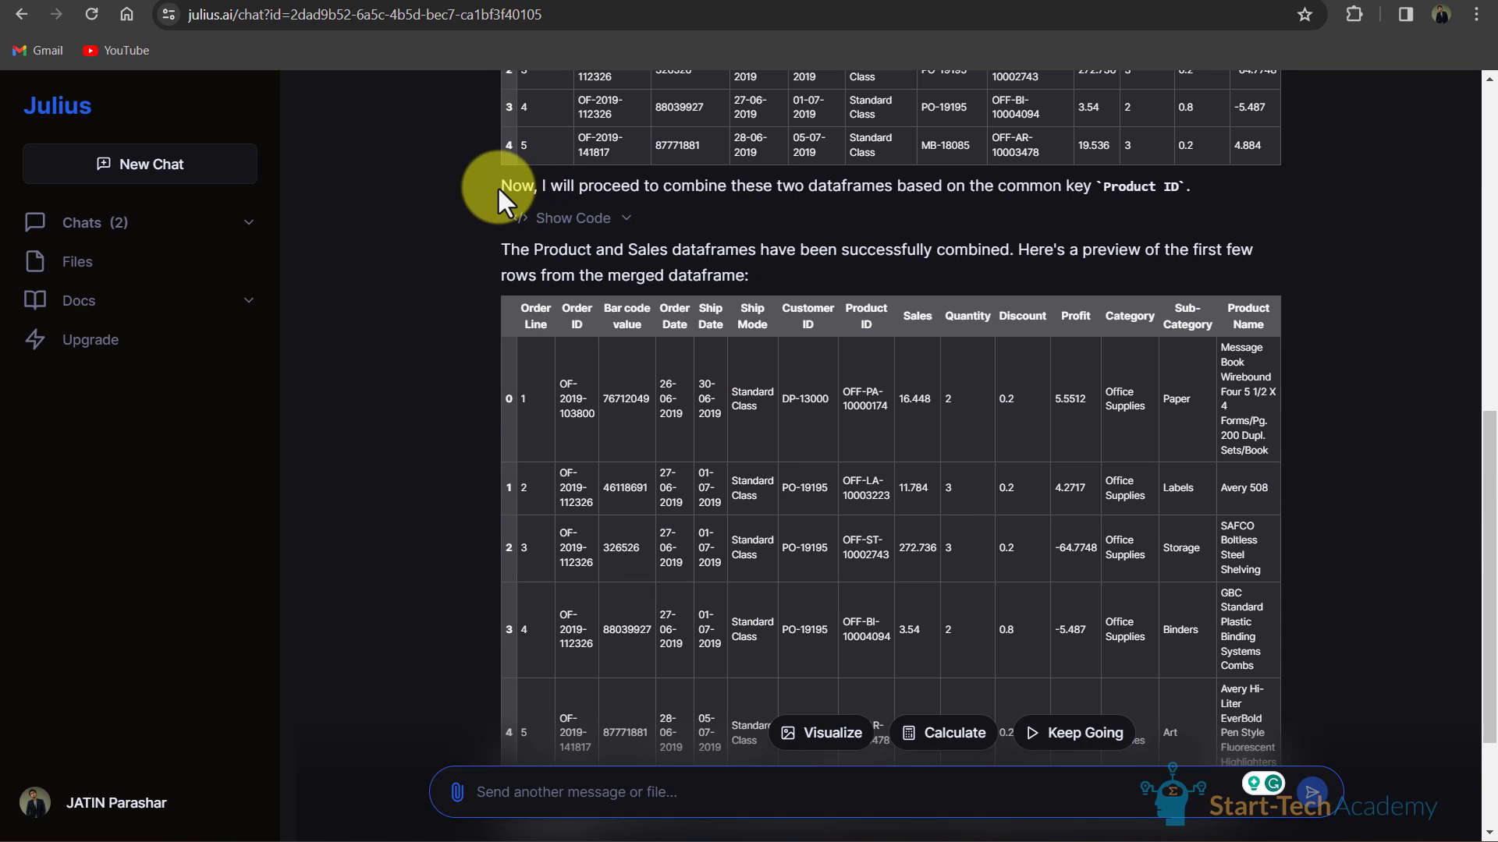
pyautogui.moveTo(502, 185); pyautogui.dragTo(1167, 199)
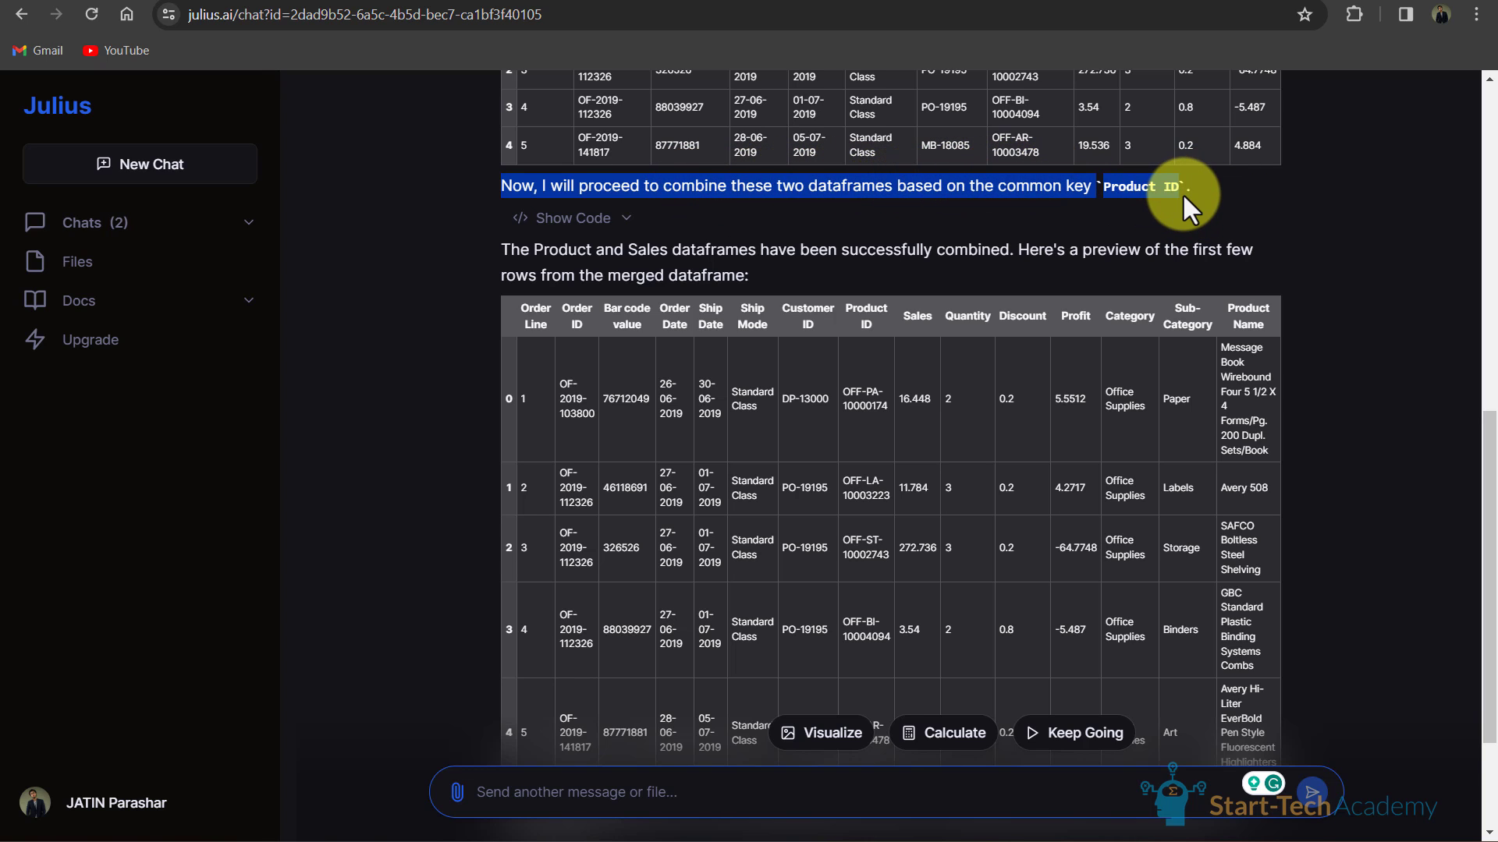
pyautogui.click(1181, 194)
# - Expand the merge's Python code and scroll down to the merged table preview
pyautogui.click(627, 220)
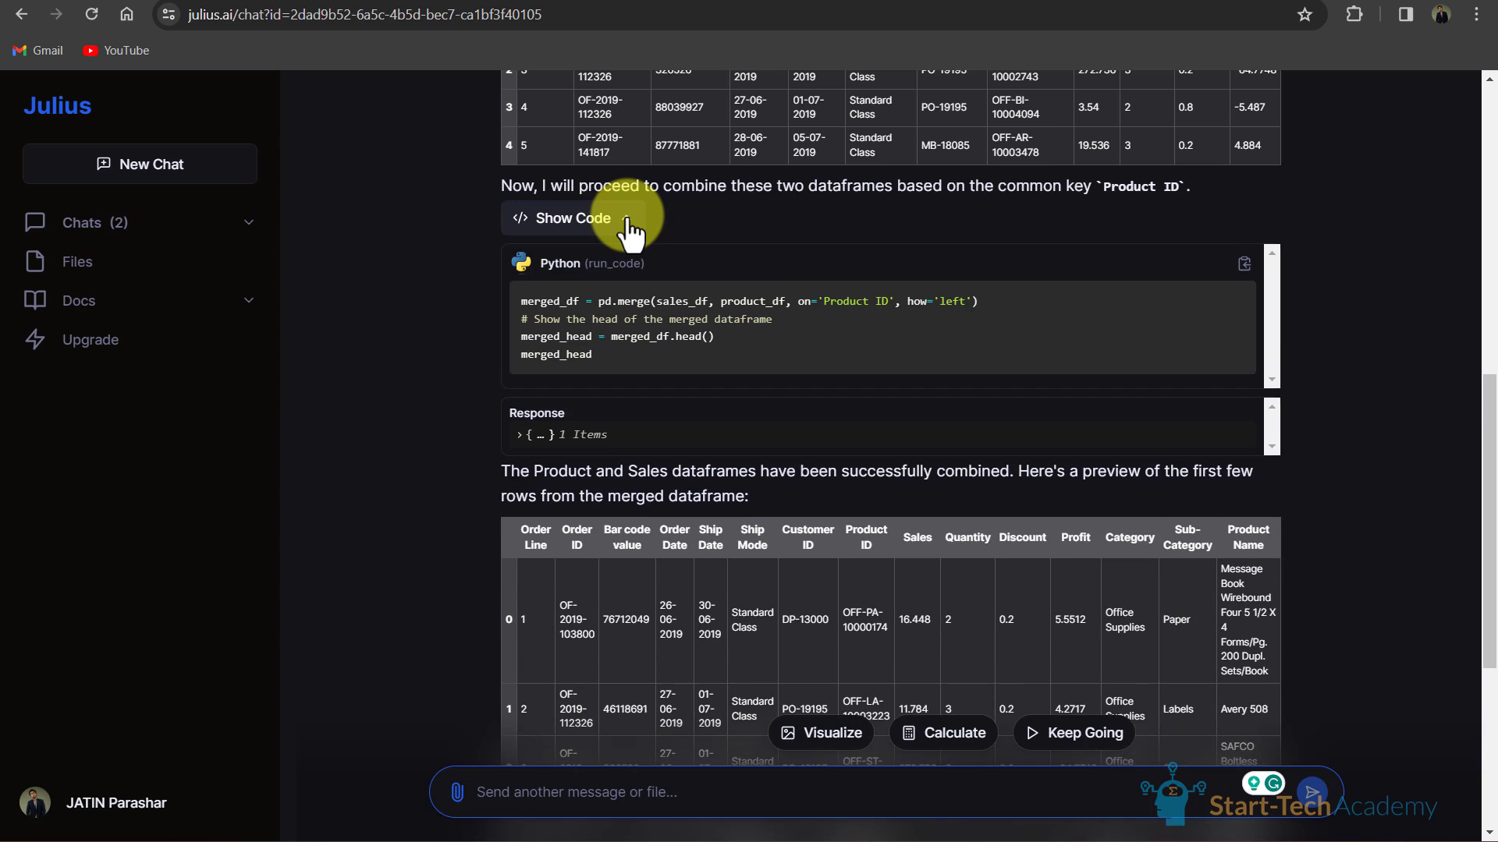
pyautogui.scroll(-1, 687, 226)
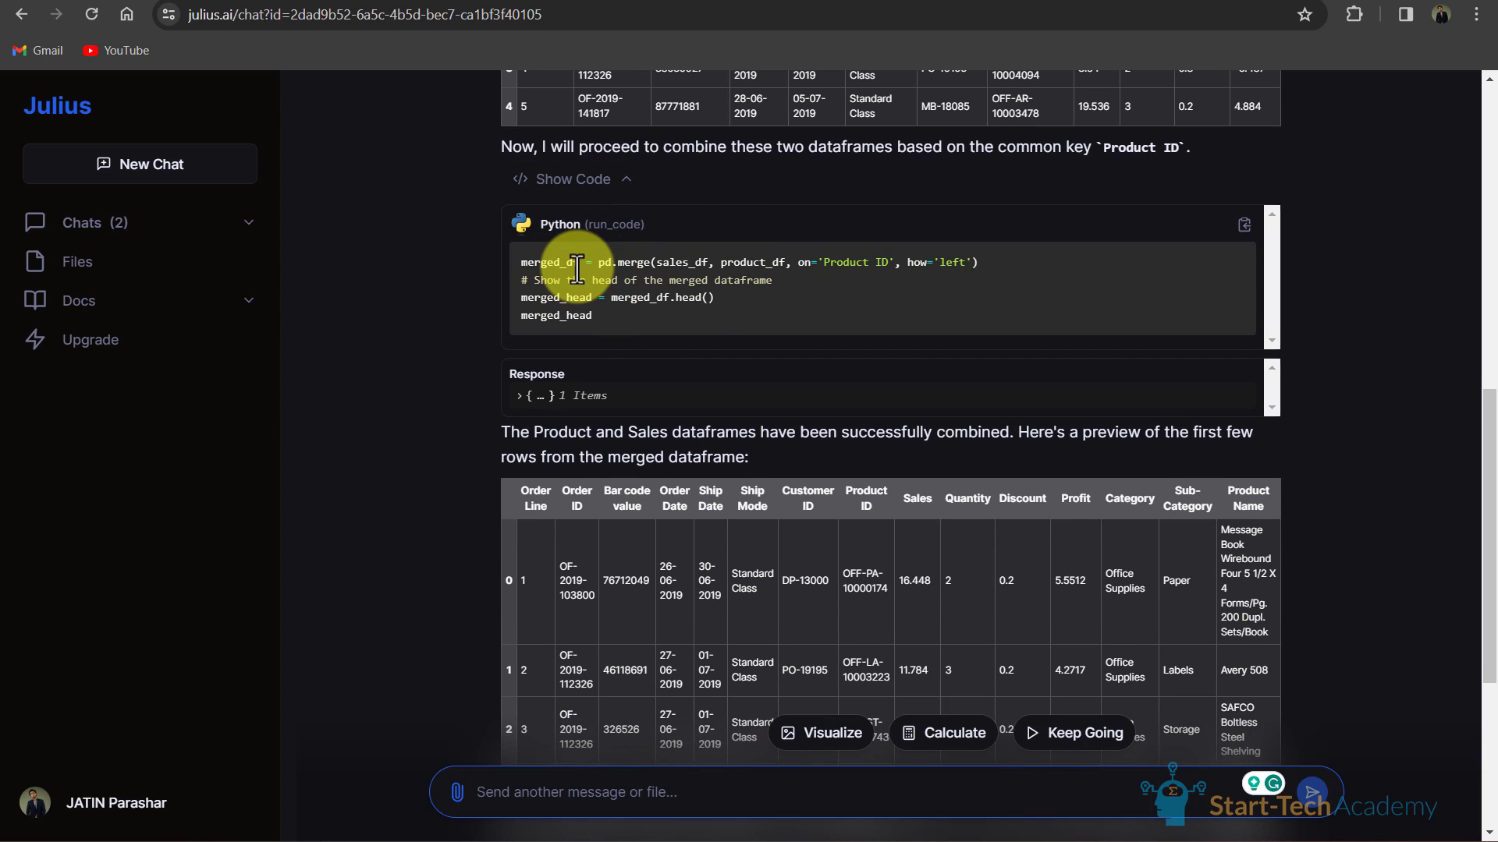
pyautogui.scroll(-5, 741, 218)
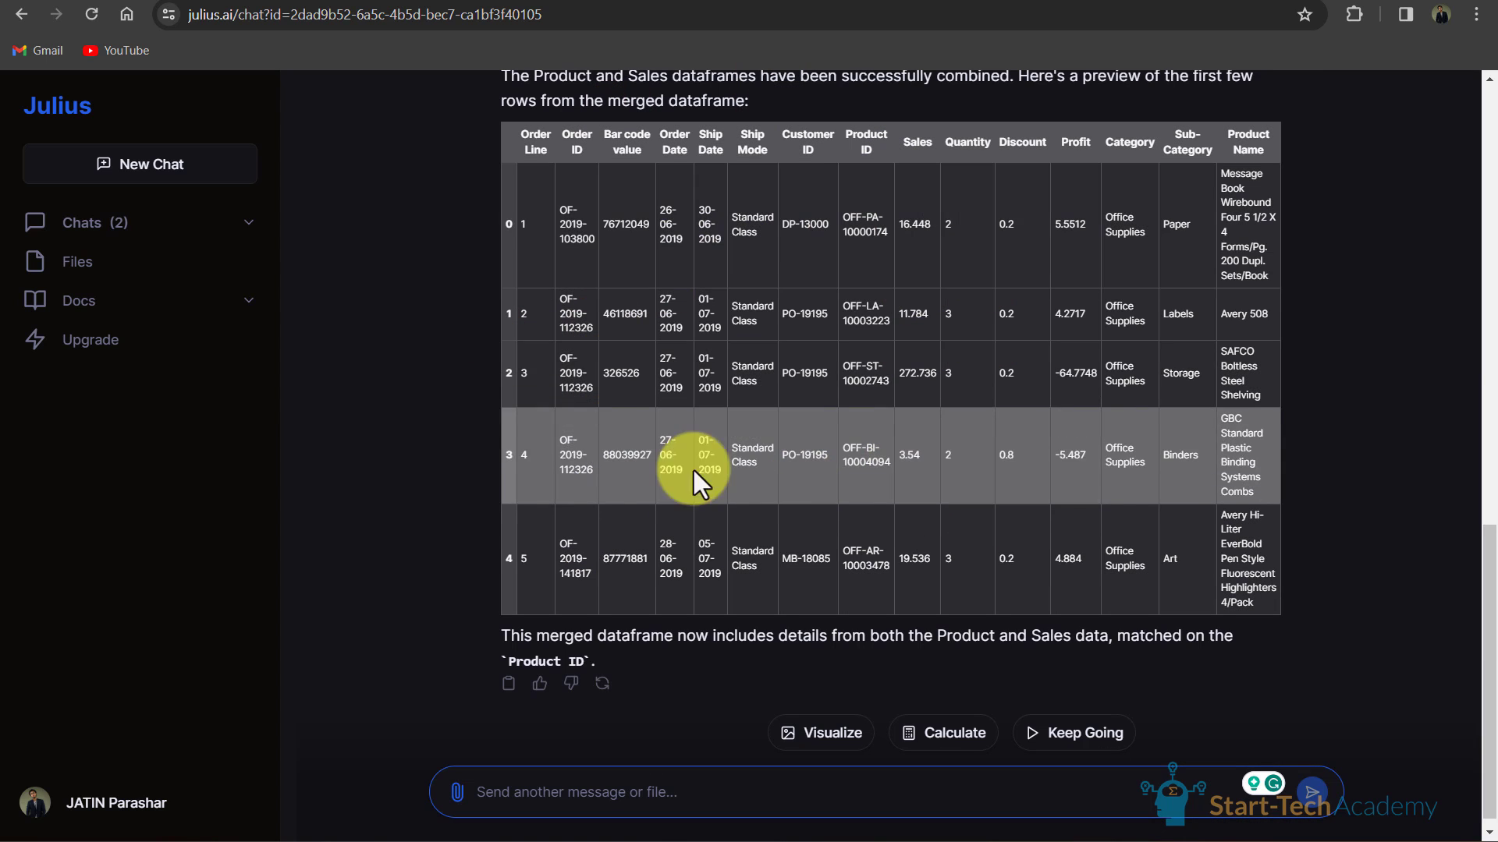
pyautogui.scroll(-1, 668, 551)
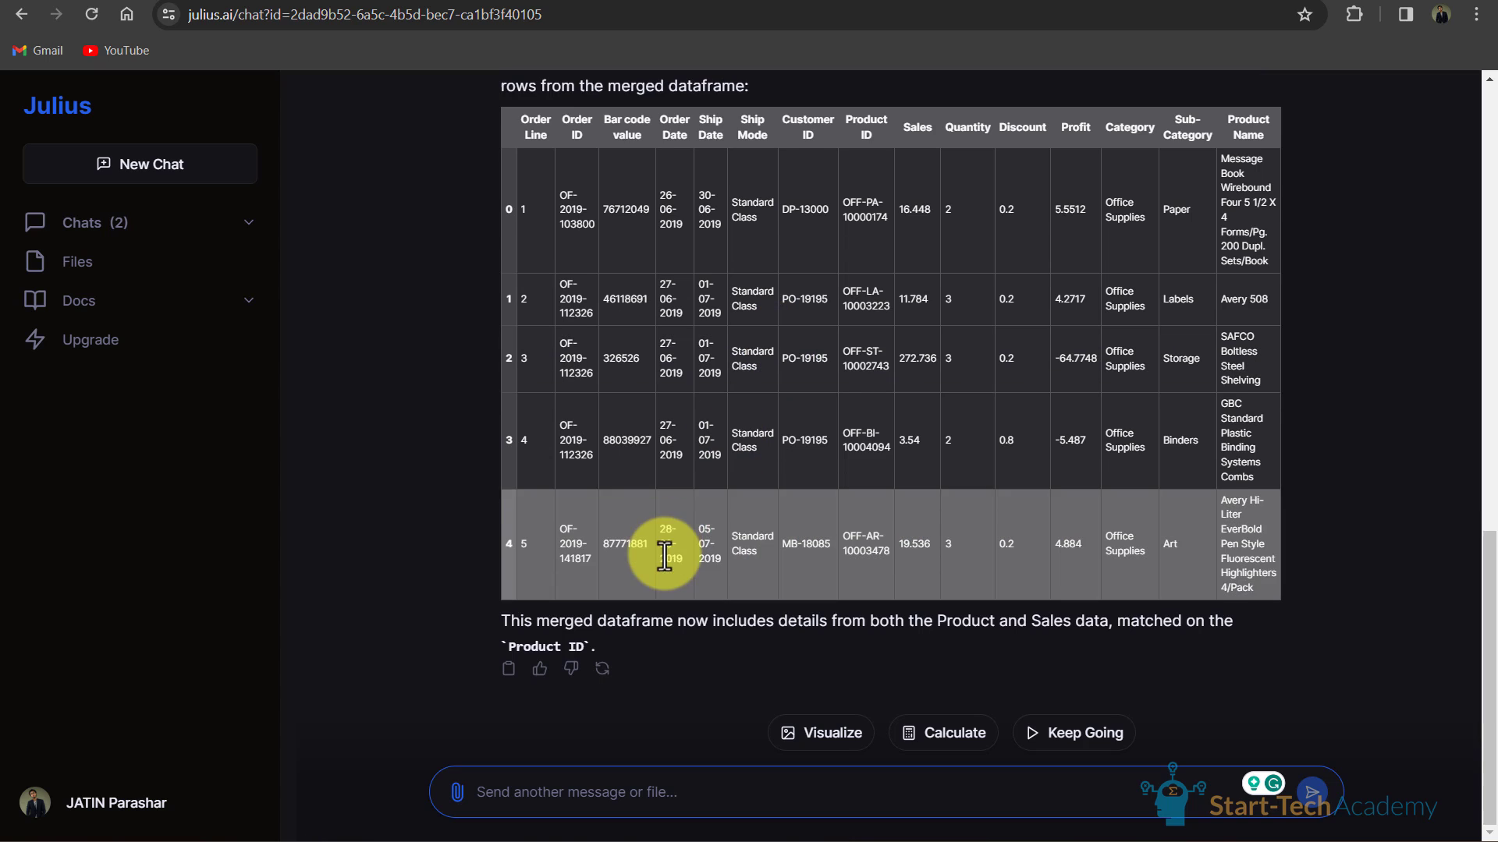
# - Let Julius continue to the integrity check and expand its Python code and response
pyautogui.click(1057, 747)
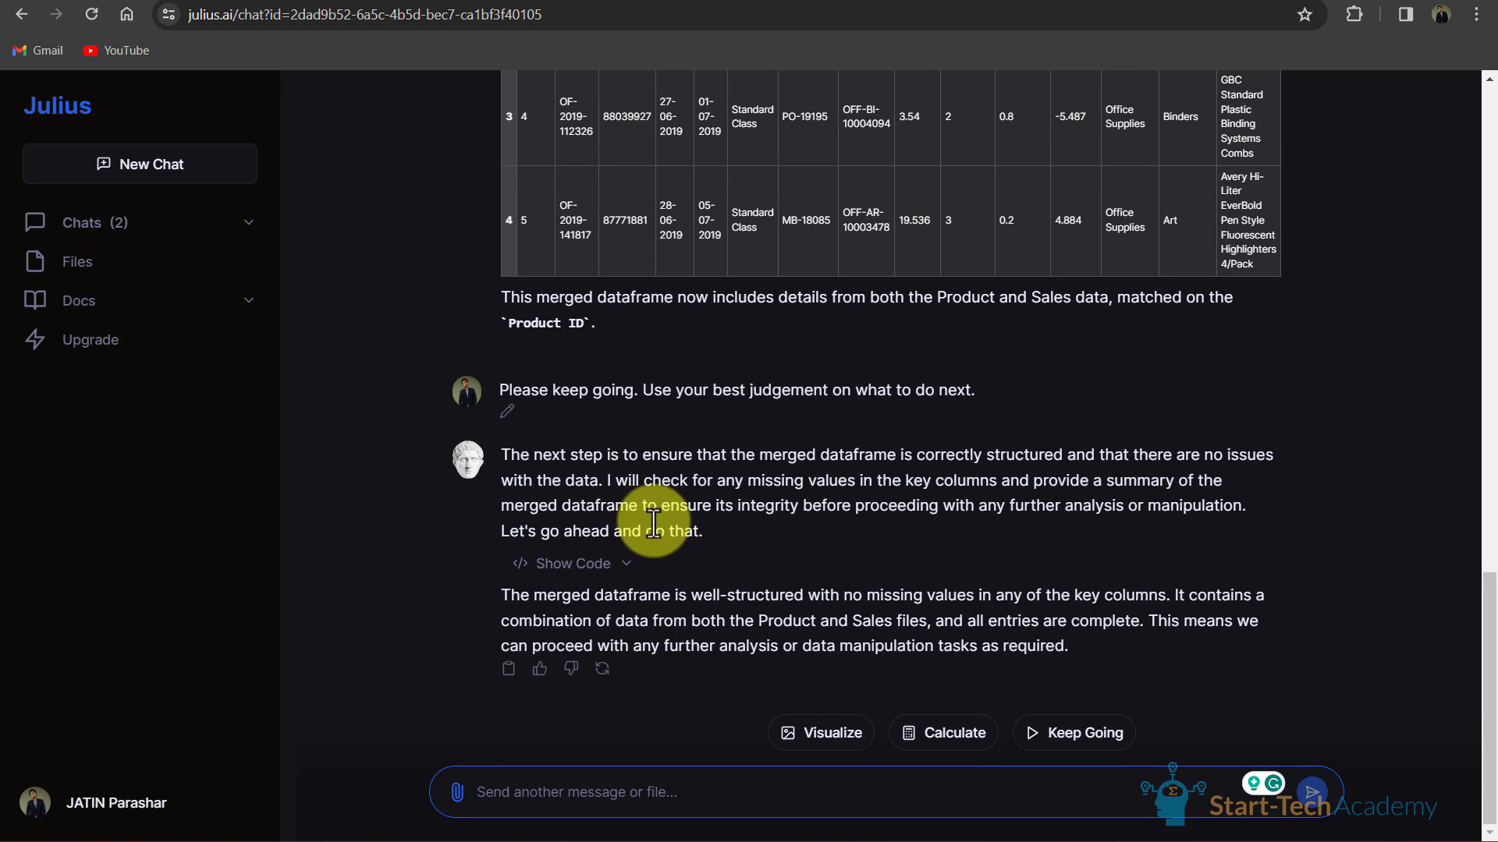
pyautogui.click(624, 566)
pyautogui.scroll(-2, 624, 566)
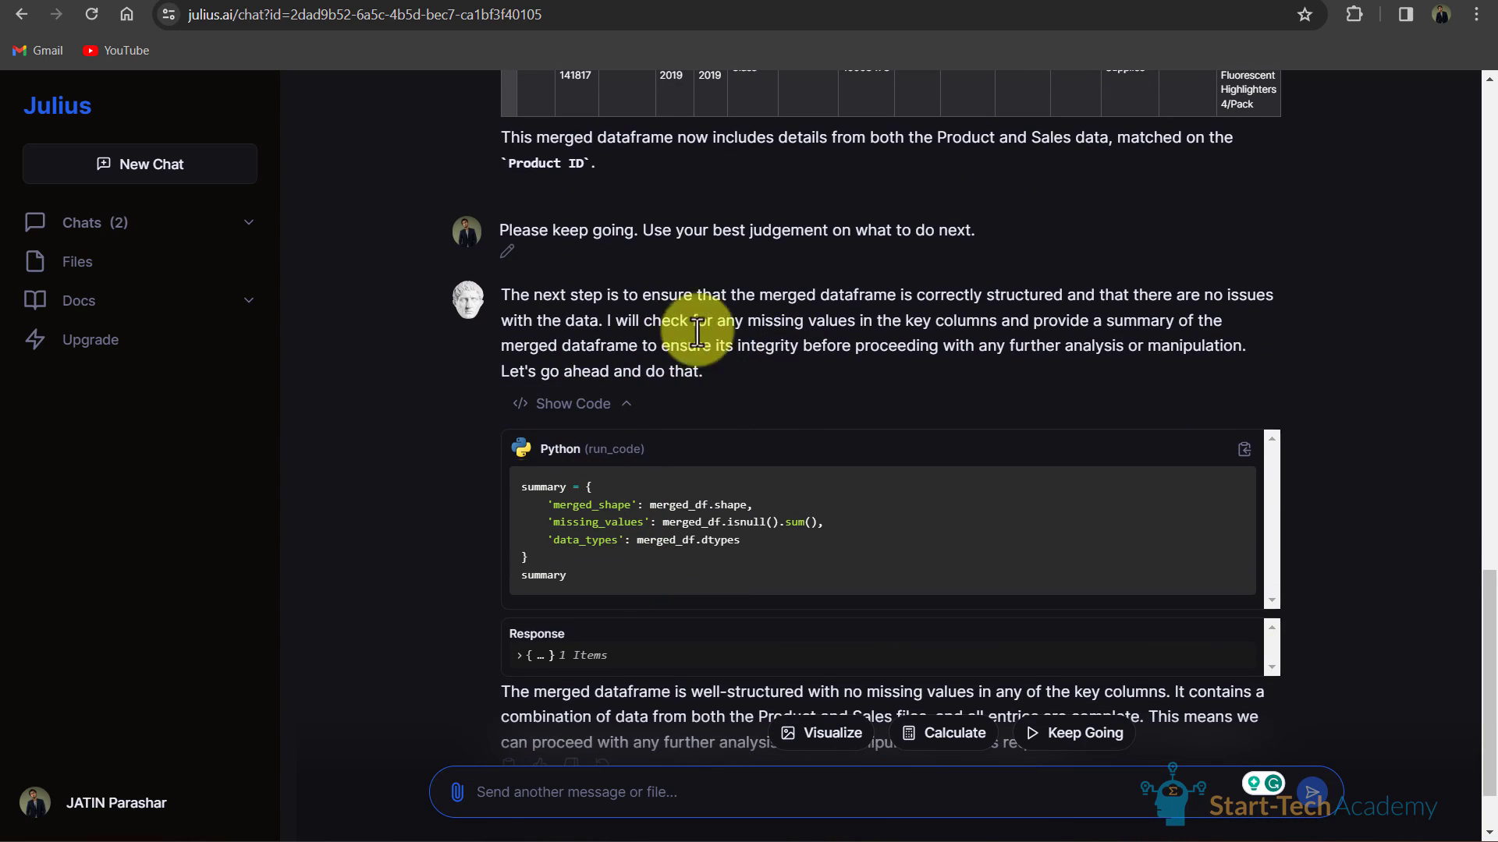
pyautogui.scroll(-1, 662, 461)
pyautogui.moveTo(500, 597); pyautogui.dragTo(858, 627)
pyautogui.click(790, 769)
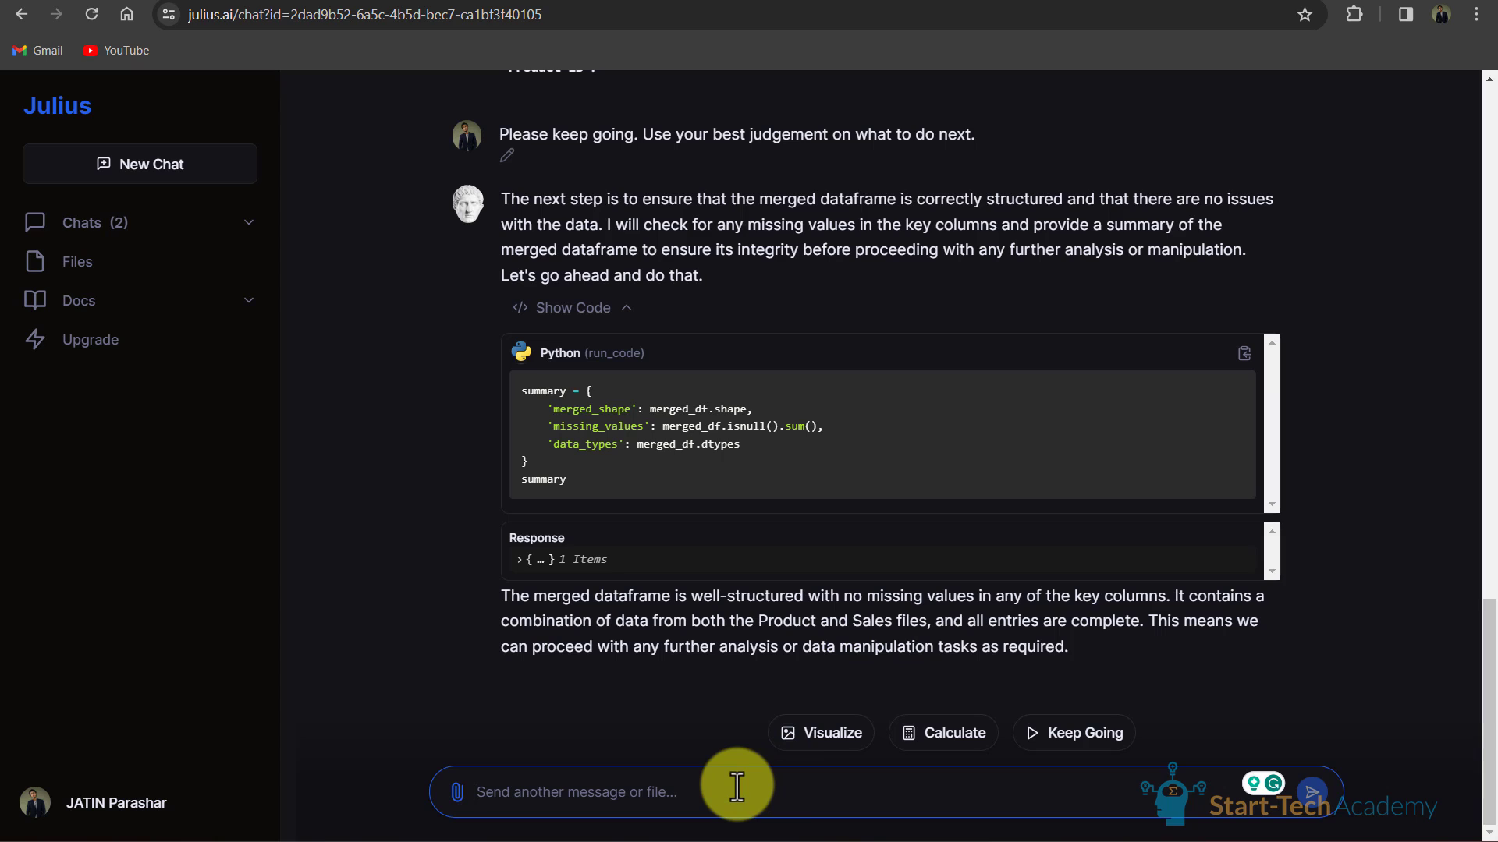
# - Ask for a bar chart of sales over the years and view the 2019–2023 result
pyautogui.write('Cr4')
pyautogui.write('ate ')
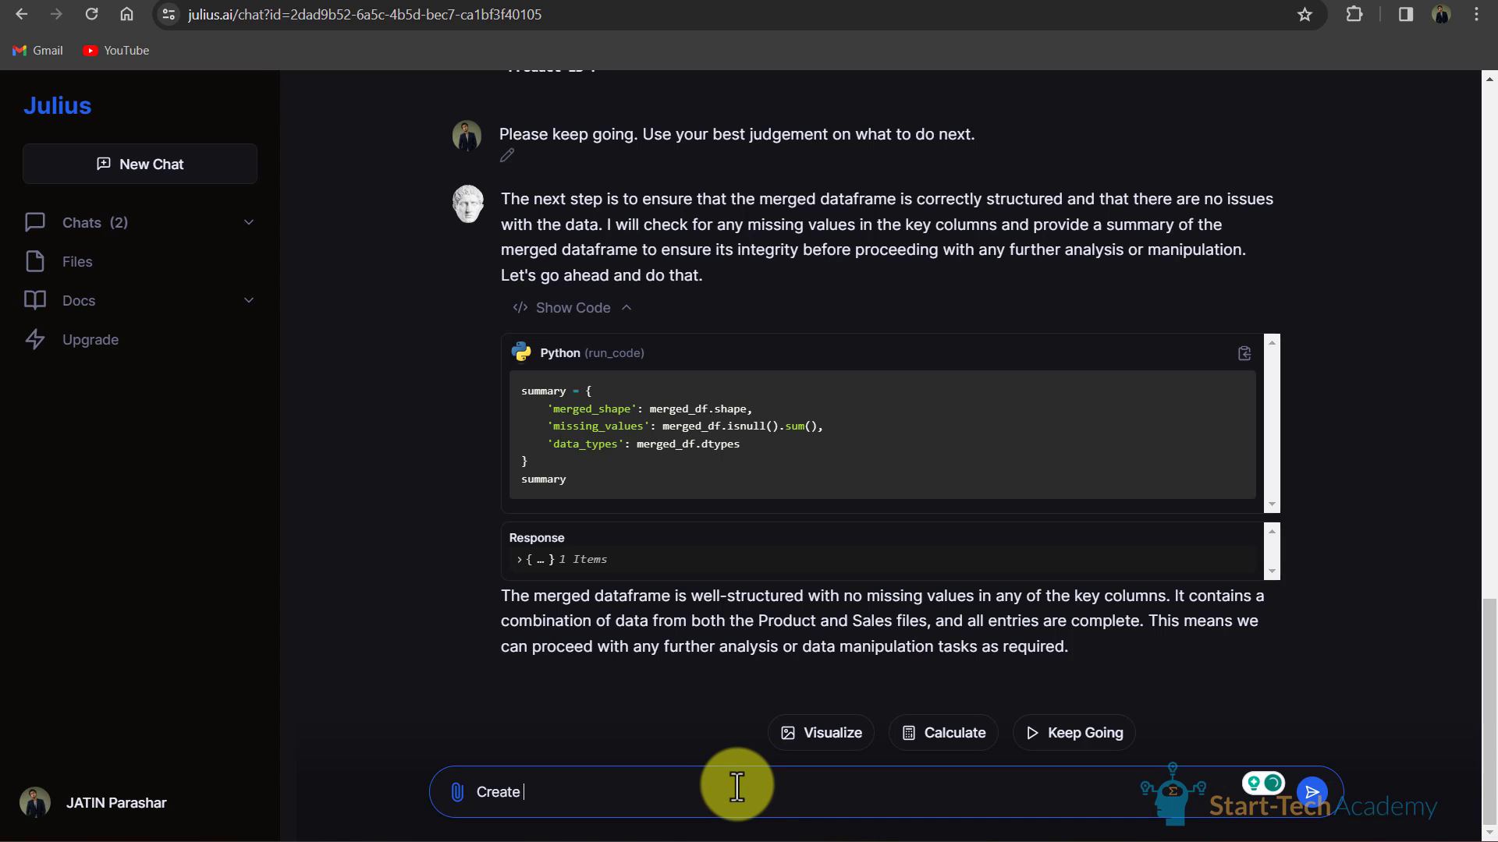
pyautogui.write('a bar chart showing sales ove')
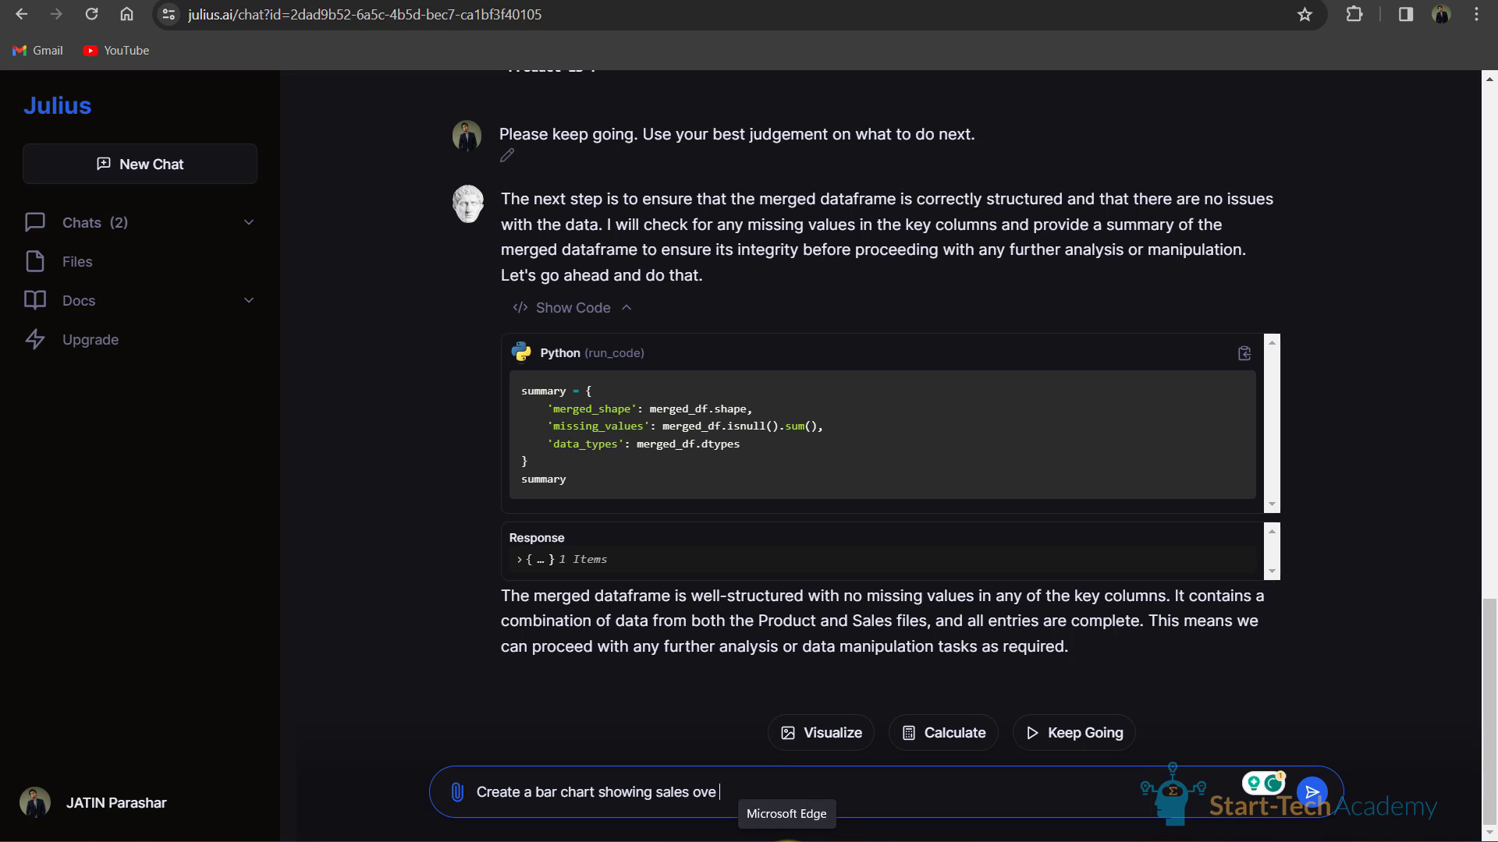
pyautogui.write('r the years.')
pyautogui.press('Return')
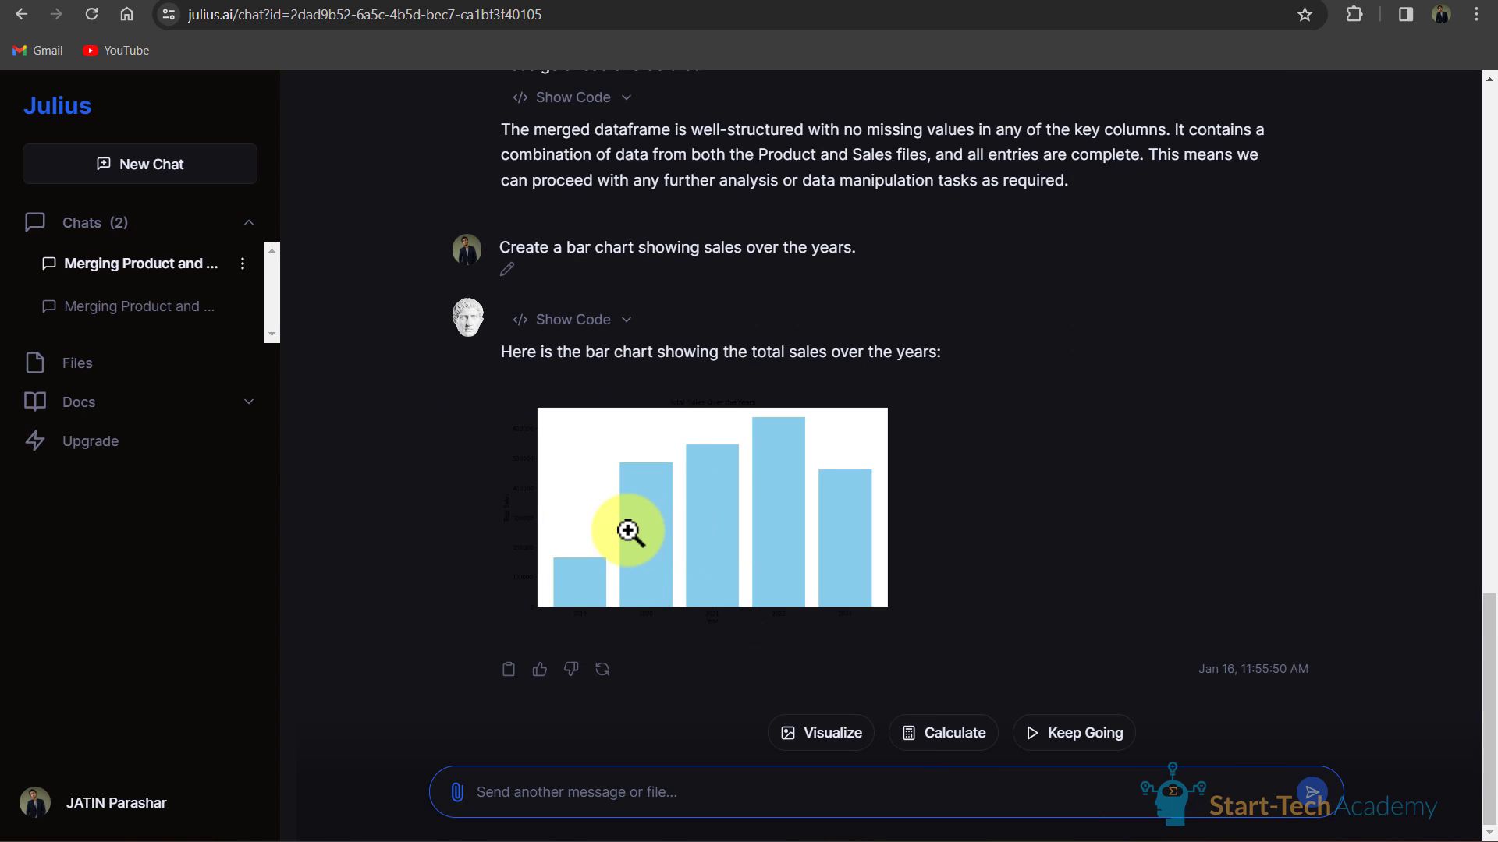
pyautogui.scroll(5, 629, 531)
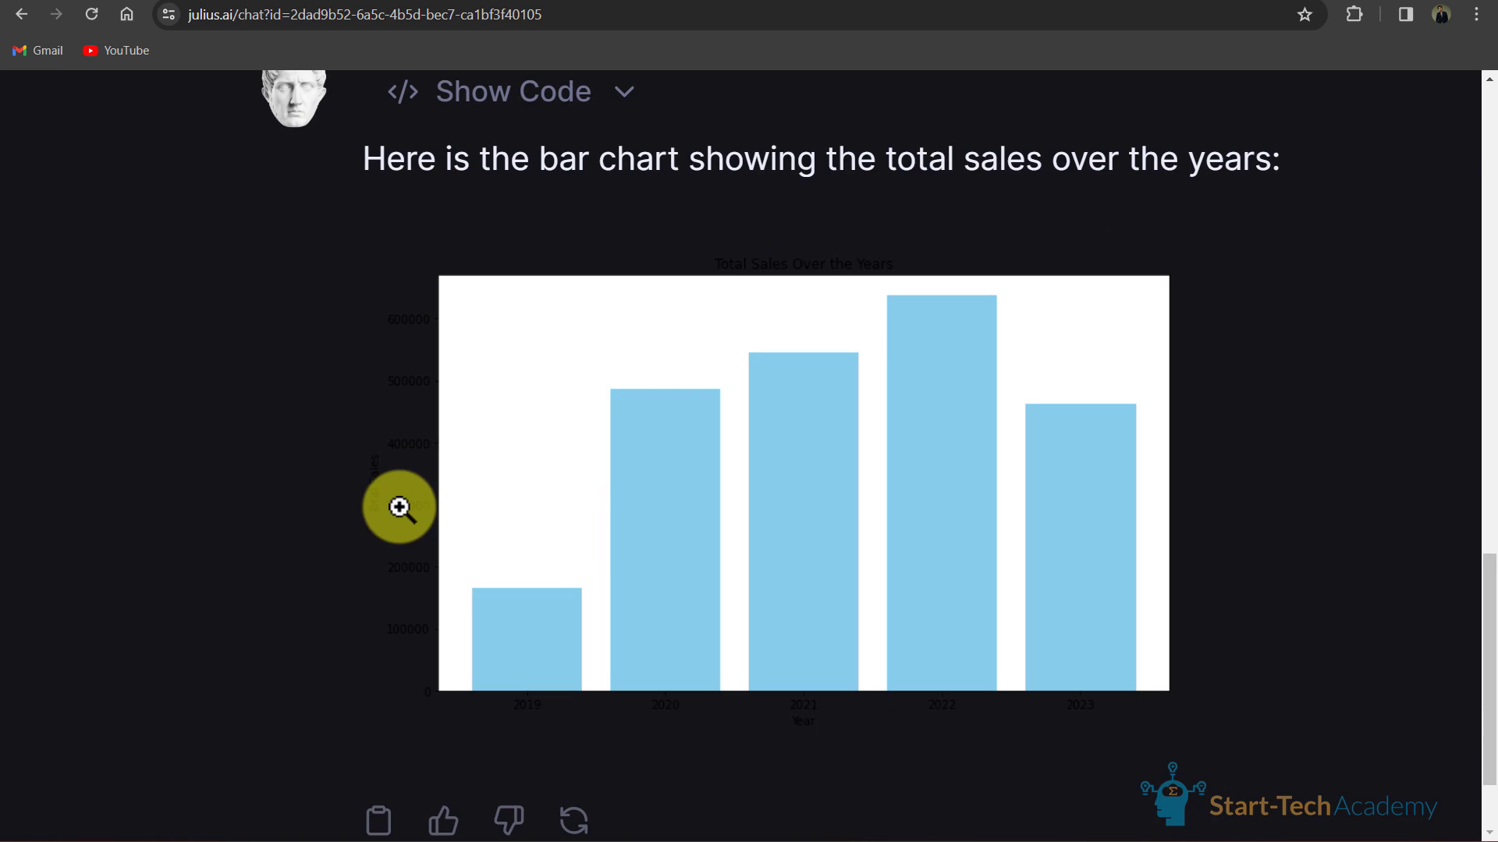
pyautogui.scroll(-5, 739, 521)
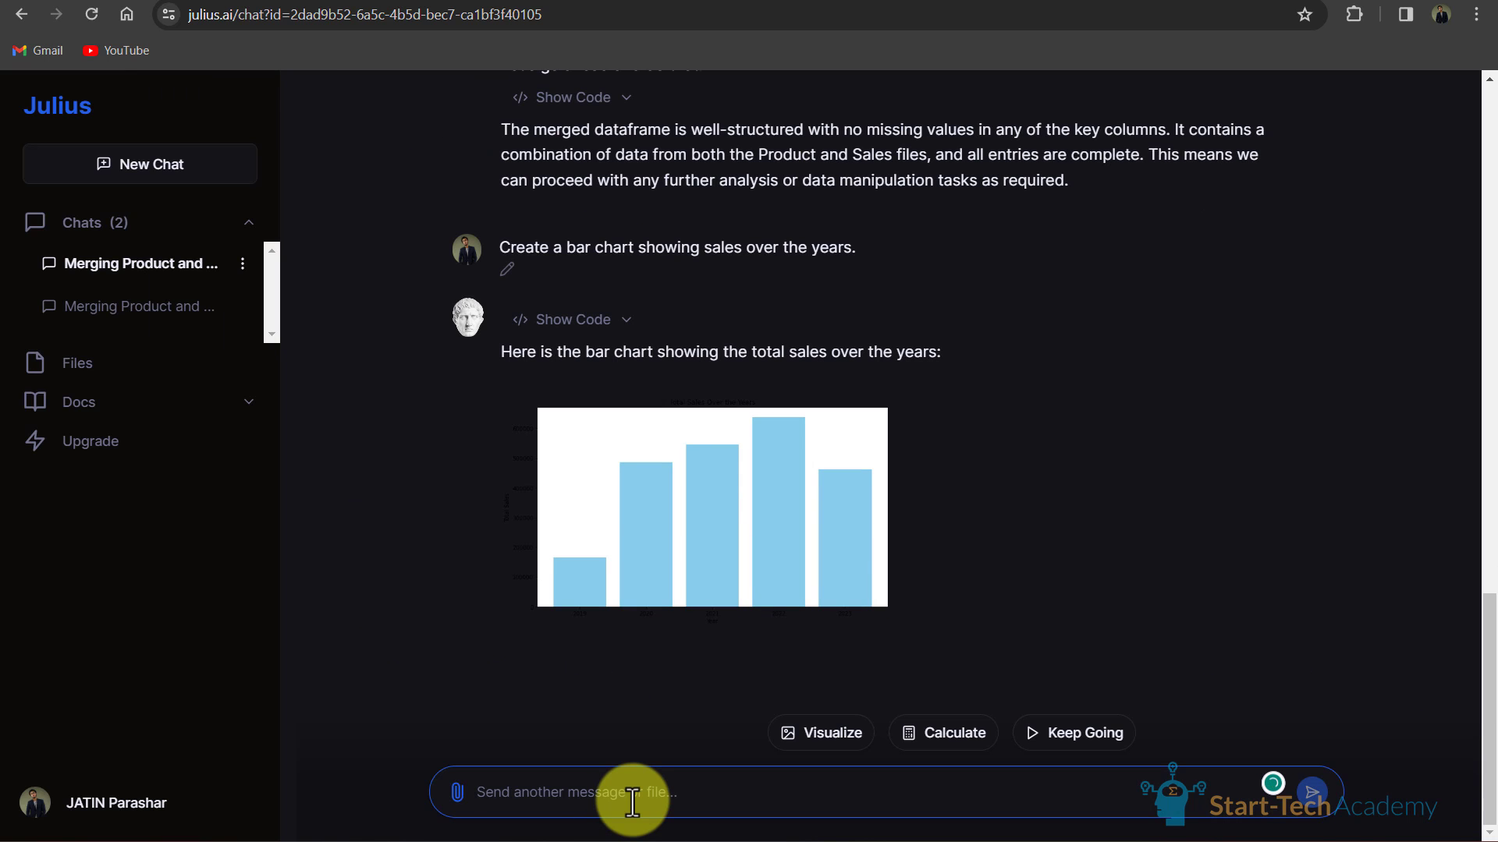
# - Type the follow-up 'create this chart again because x and y axis are not visible in this chart'
pyautogui.write('create this chart again because x and y ax')
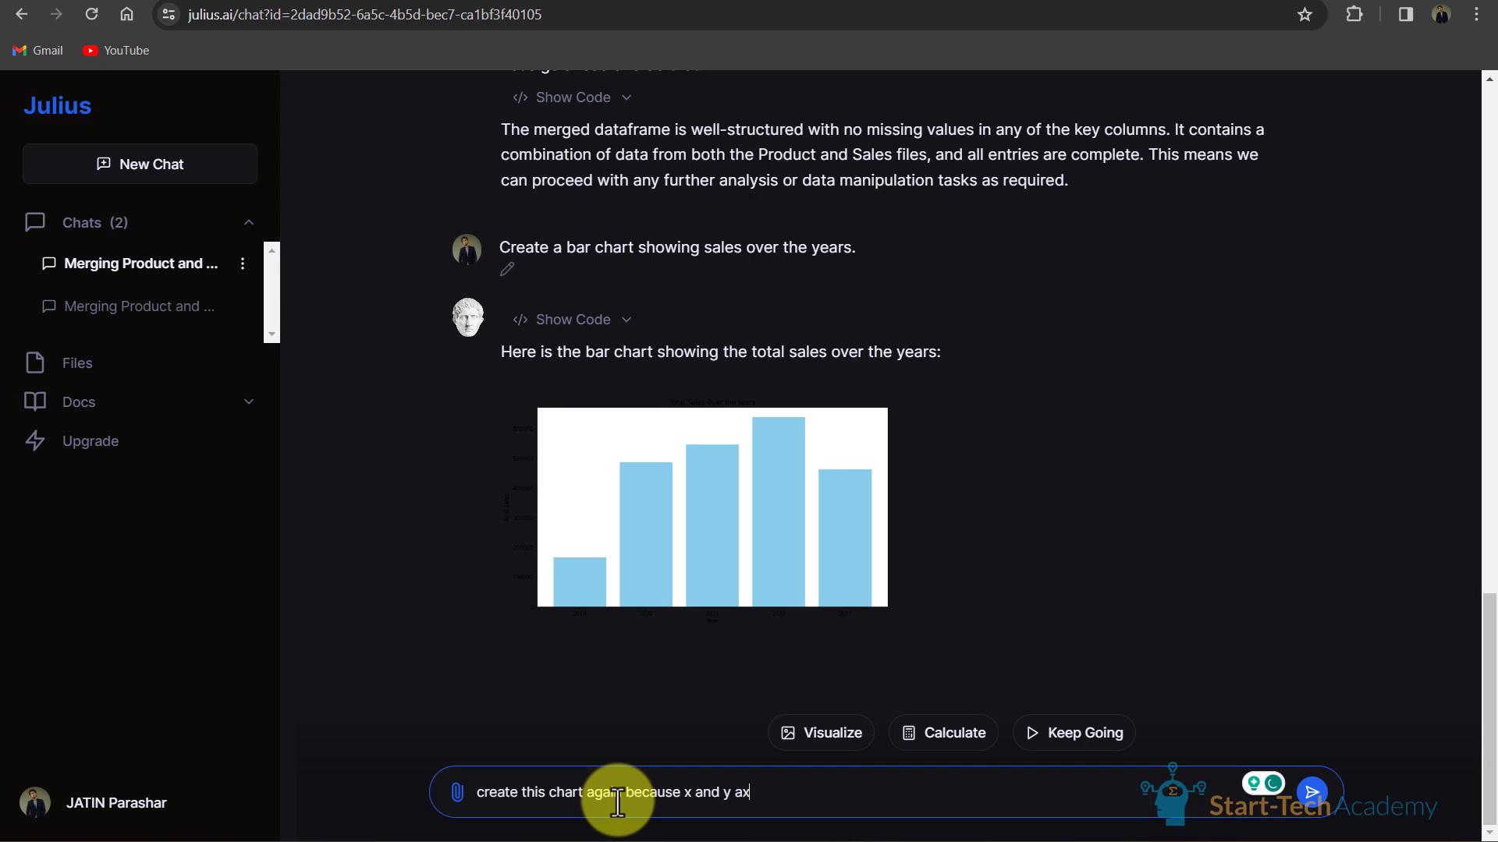
pyautogui.write('e not')
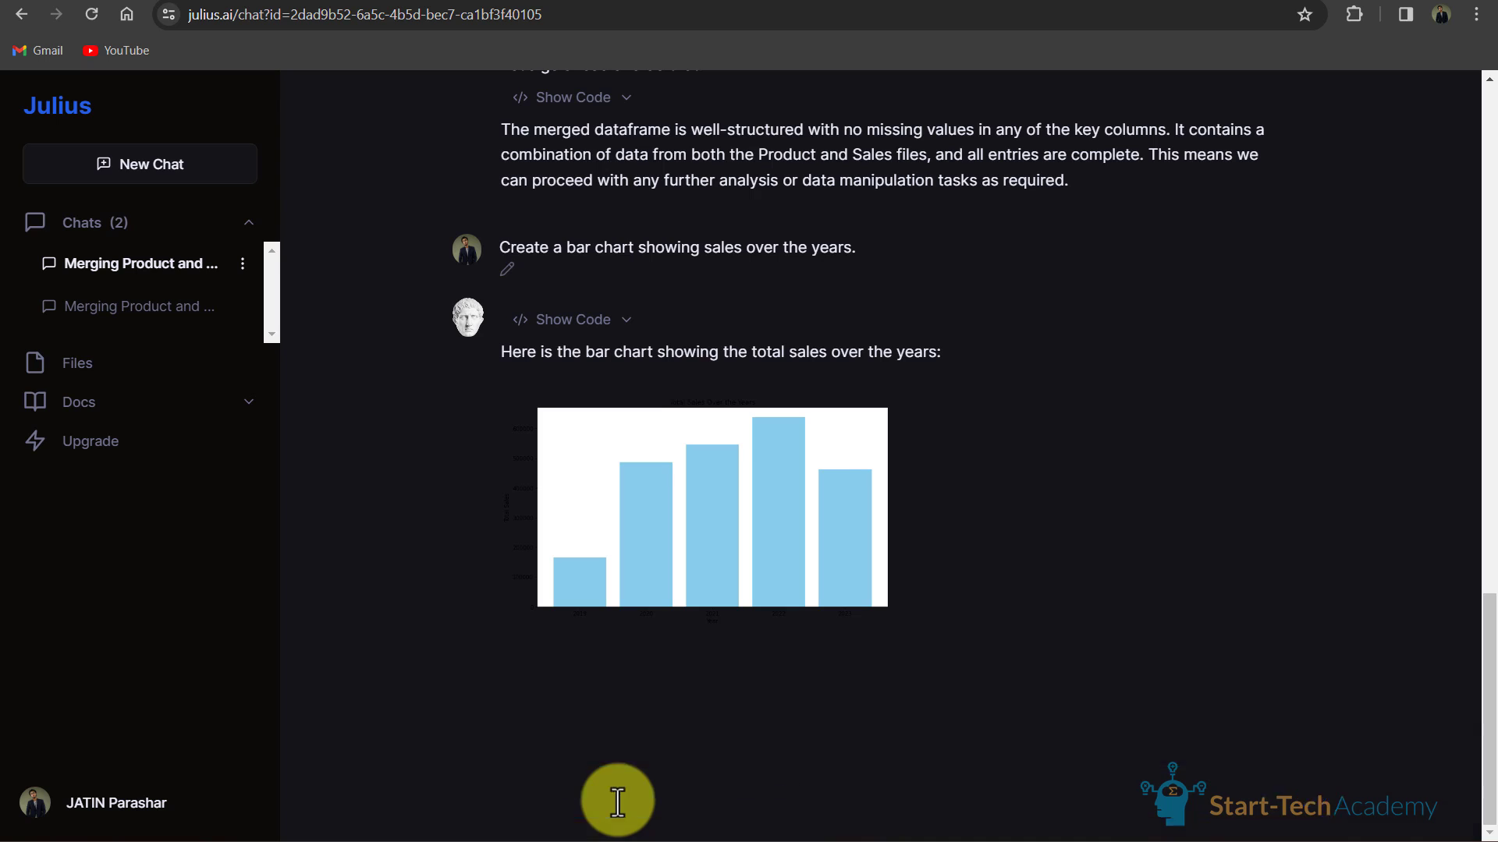
pyautogui.write(' vi')
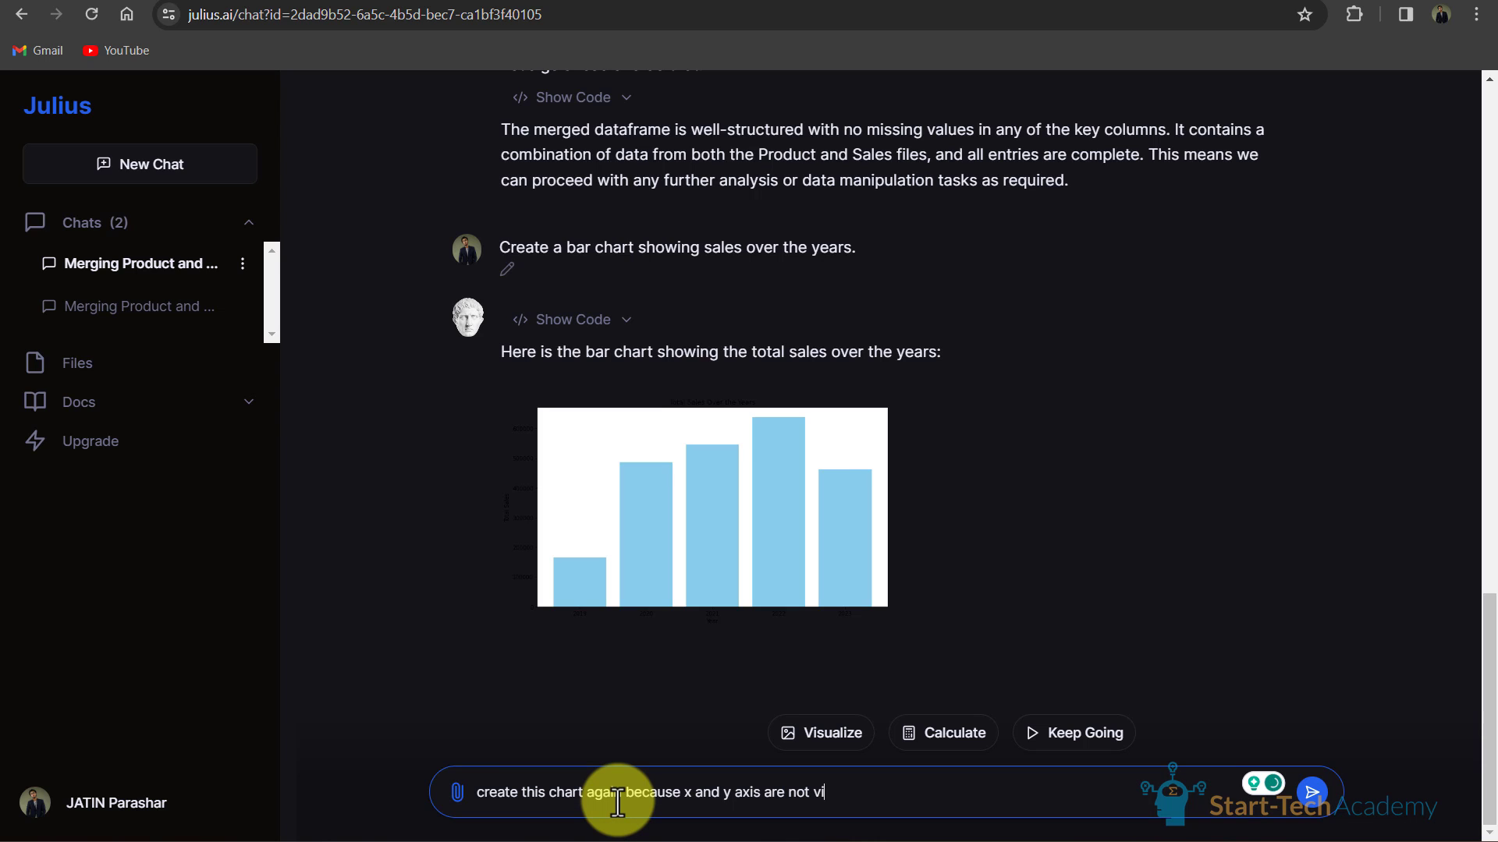
pyautogui.write('sible in this chart')
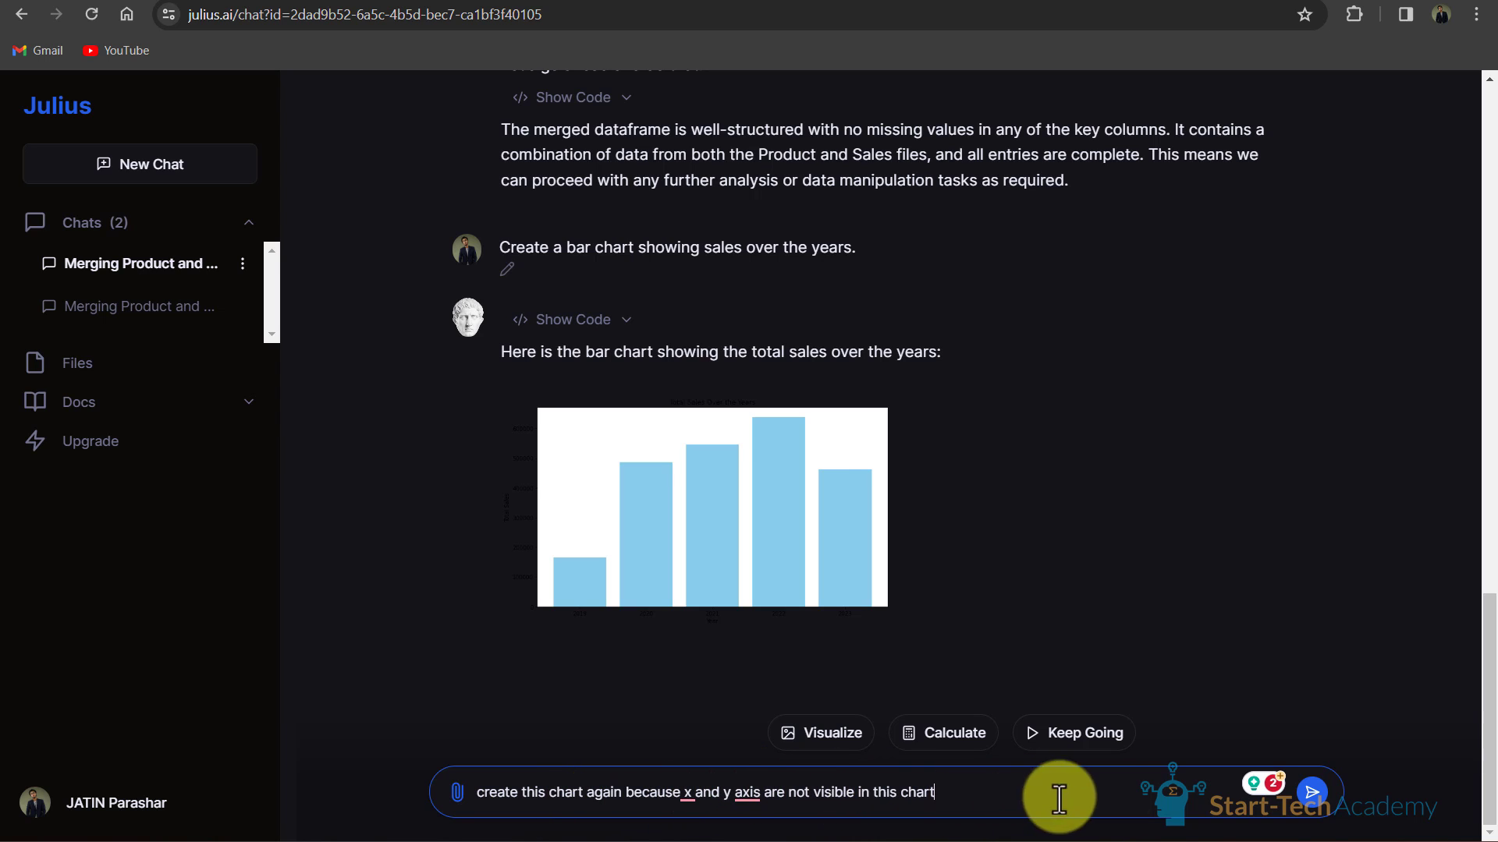
# - Send the redraw request and enlarge the new Total Sales Over the Years chart
pyautogui.click(1312, 793)
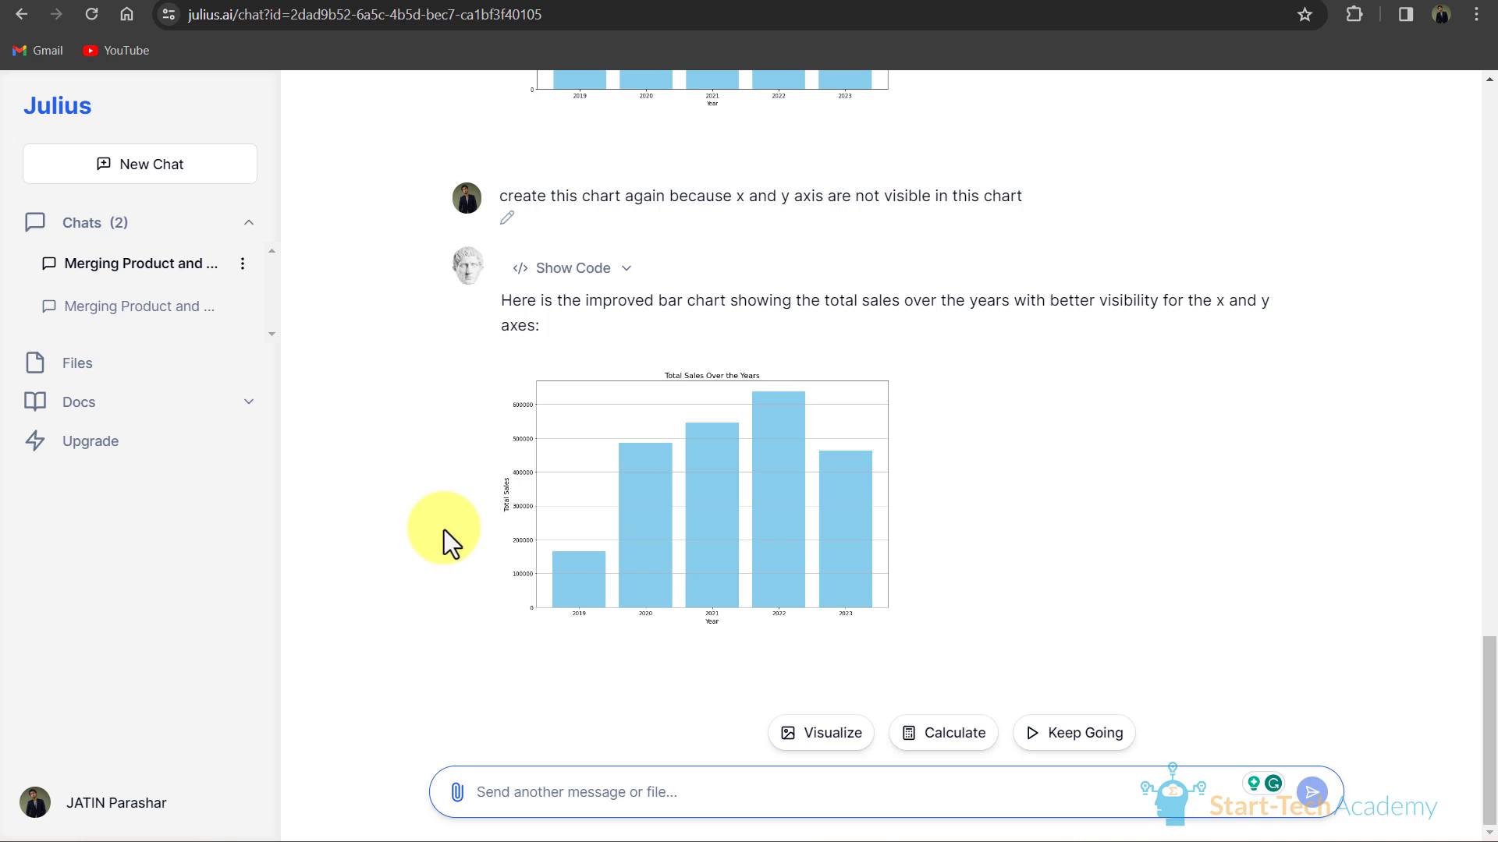
pyautogui.scroll(3, 501, 492)
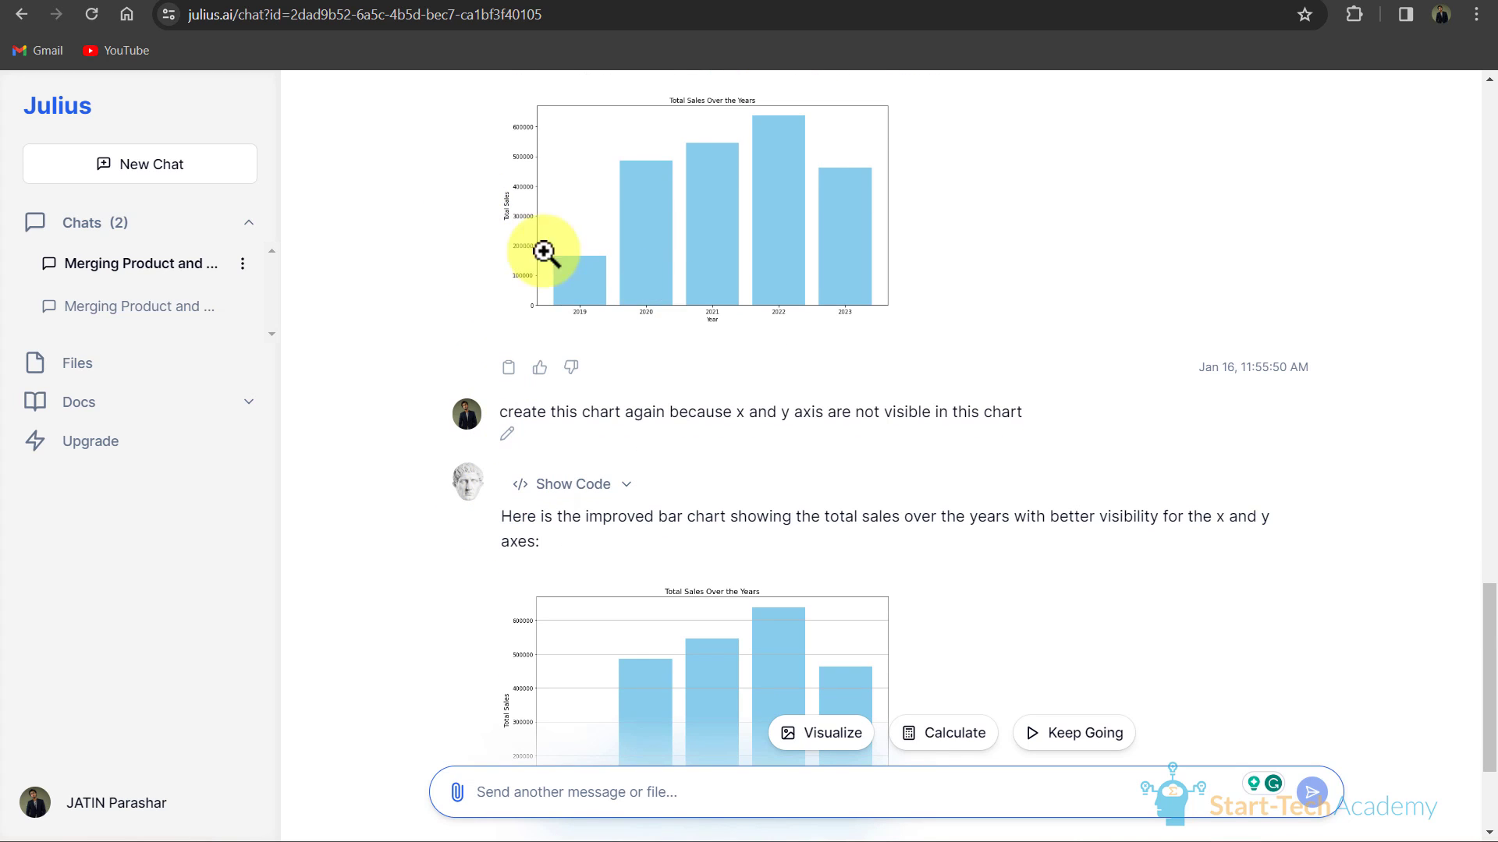
pyautogui.scroll(-3, 503, 433)
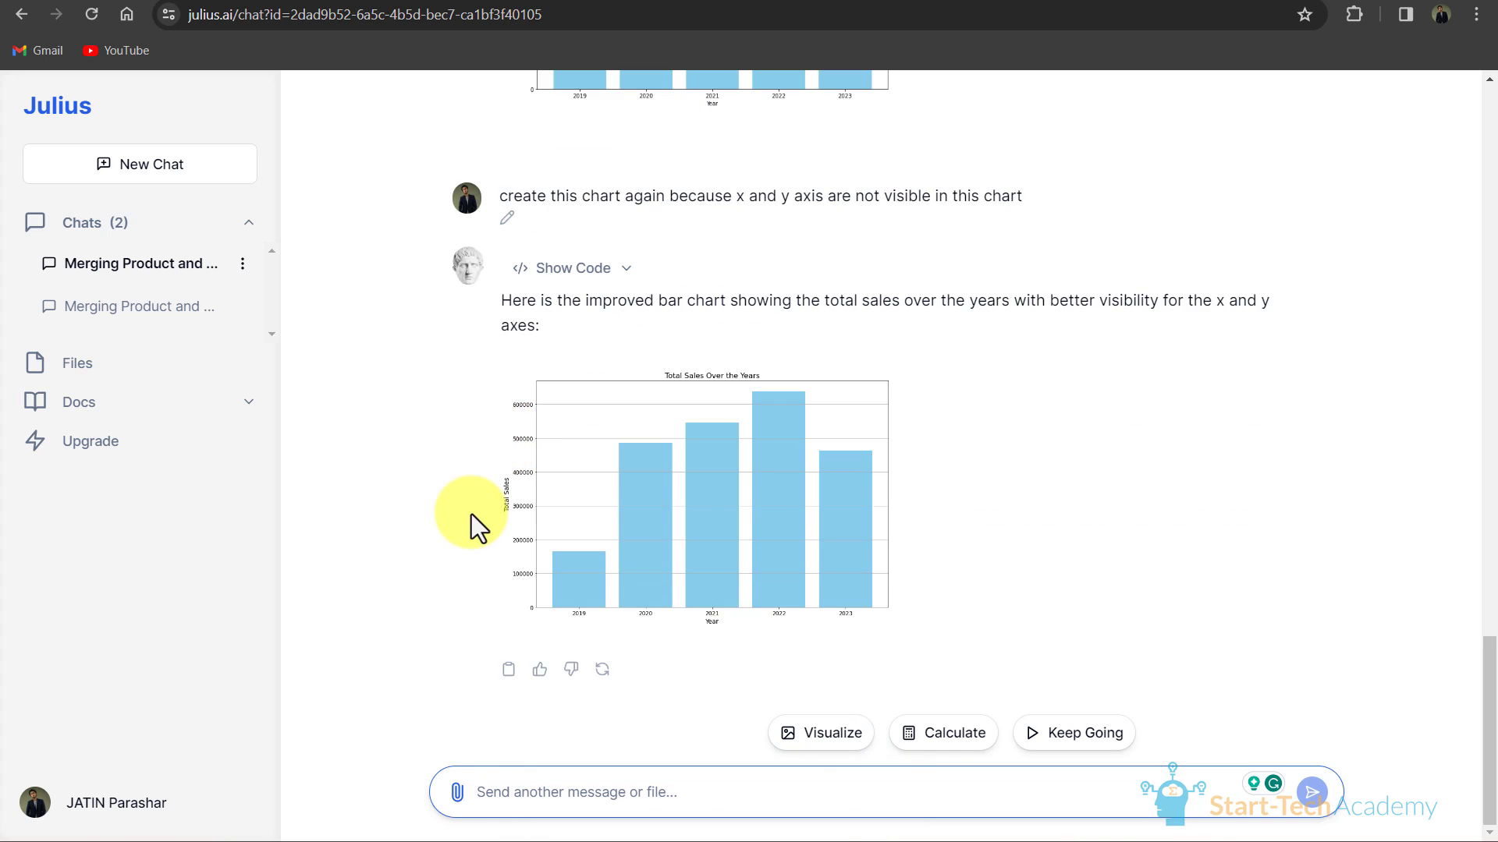
pyautogui.click(729, 607)
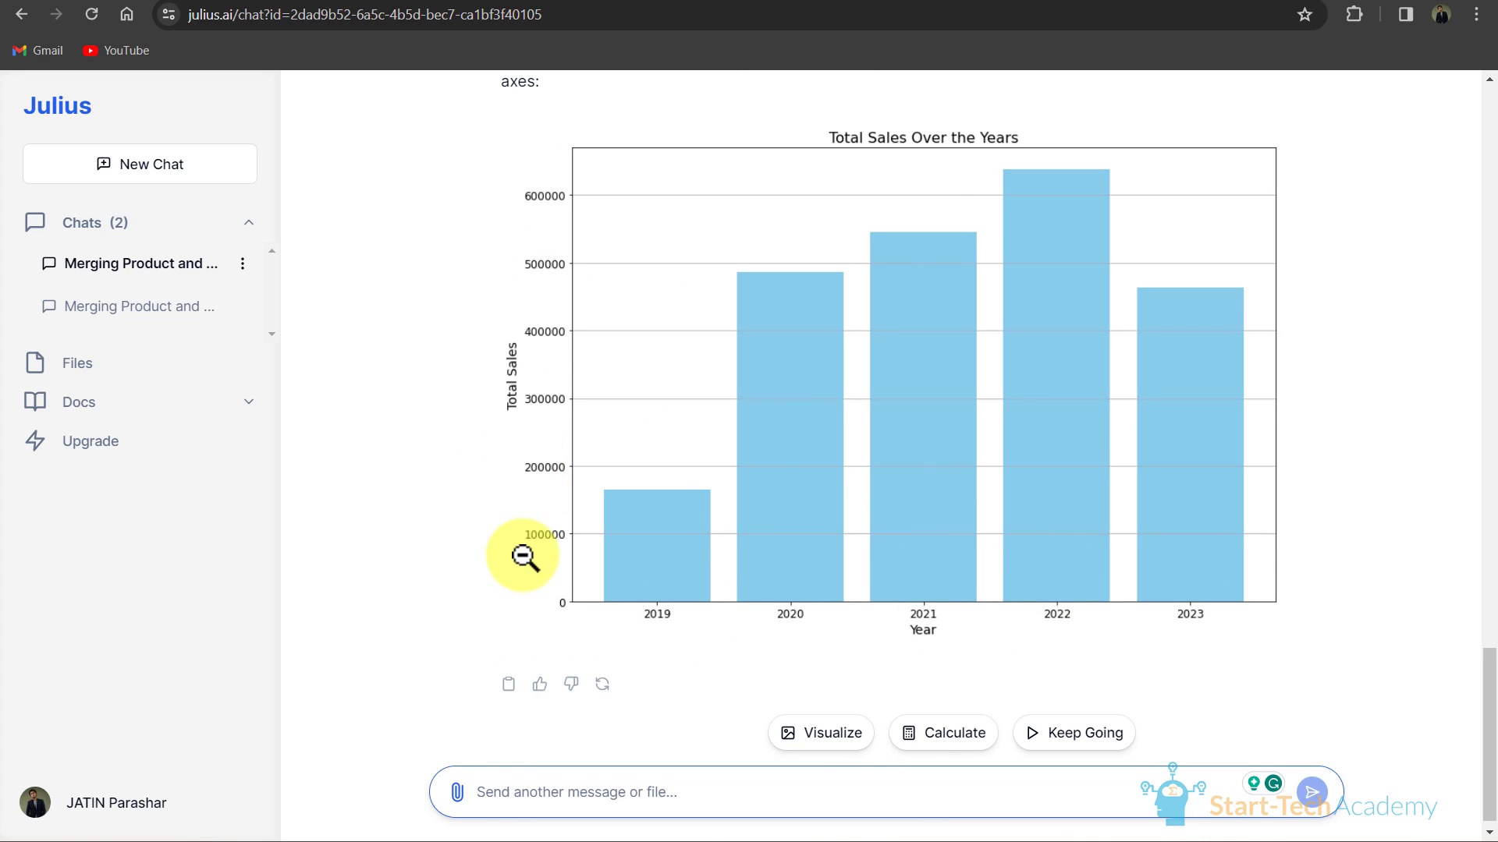
pyautogui.moveTo(511, 326); pyautogui.dragTo(451, 531)
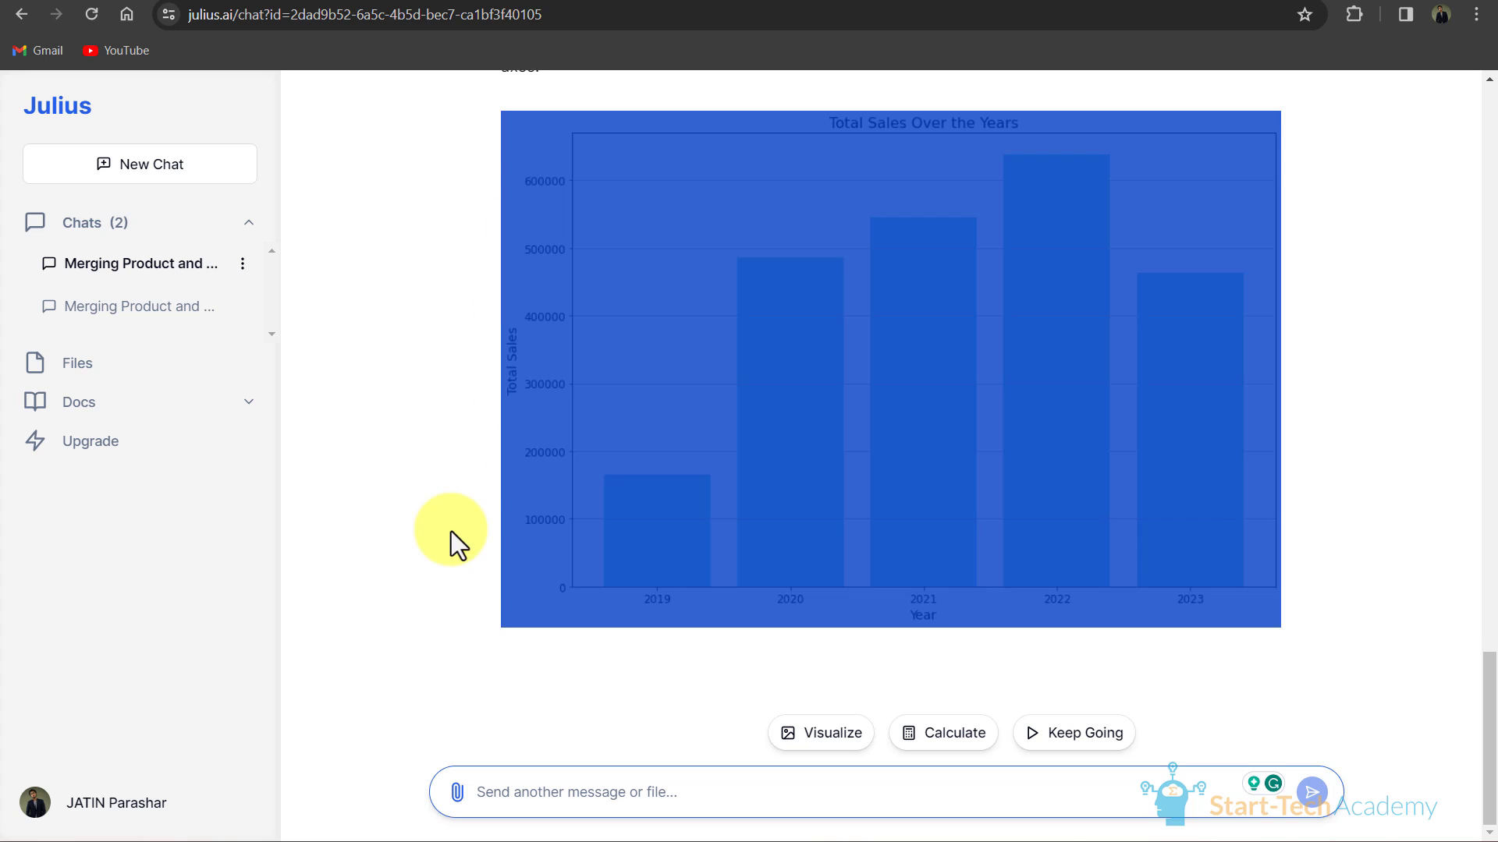
pyautogui.click(499, 485)
# - Close the enlarged chart, choose Keep Going, and enlarge the resulting Total Sales by Category chart
pyautogui.click(419, 572)
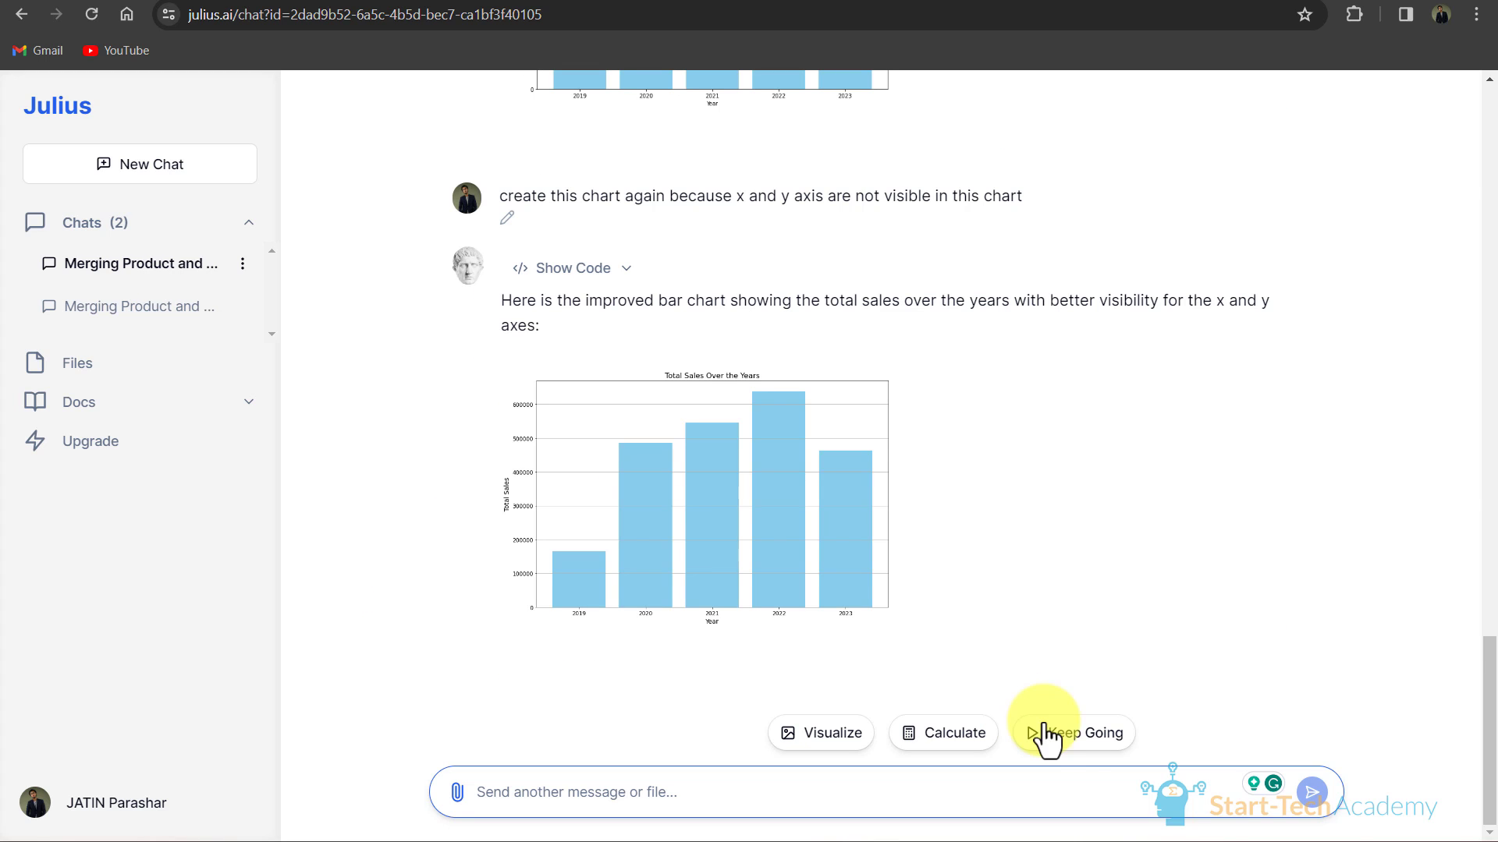
pyautogui.click(1075, 748)
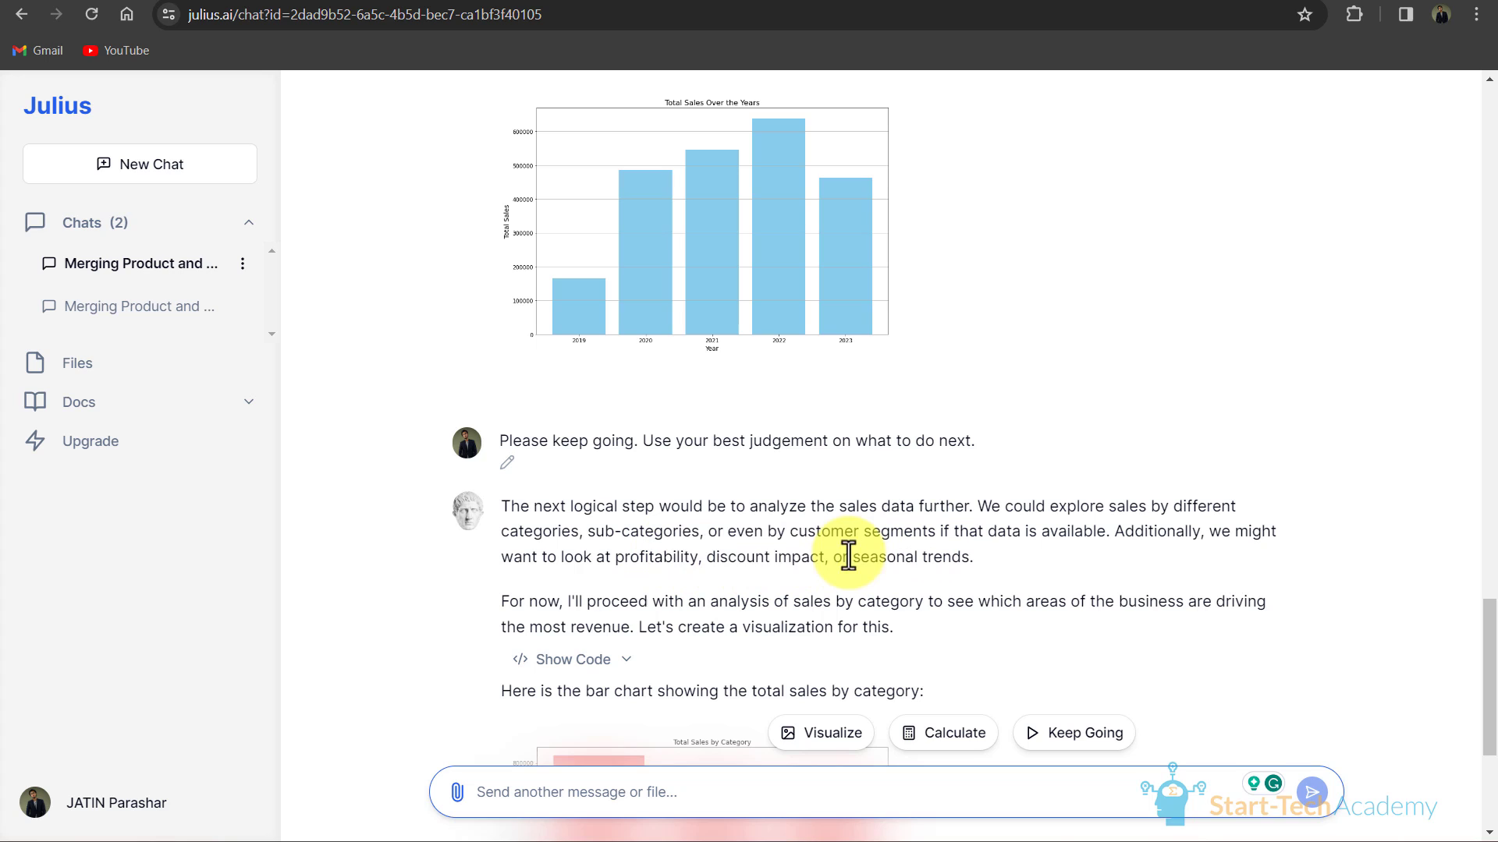
pyautogui.scroll(-4, 694, 544)
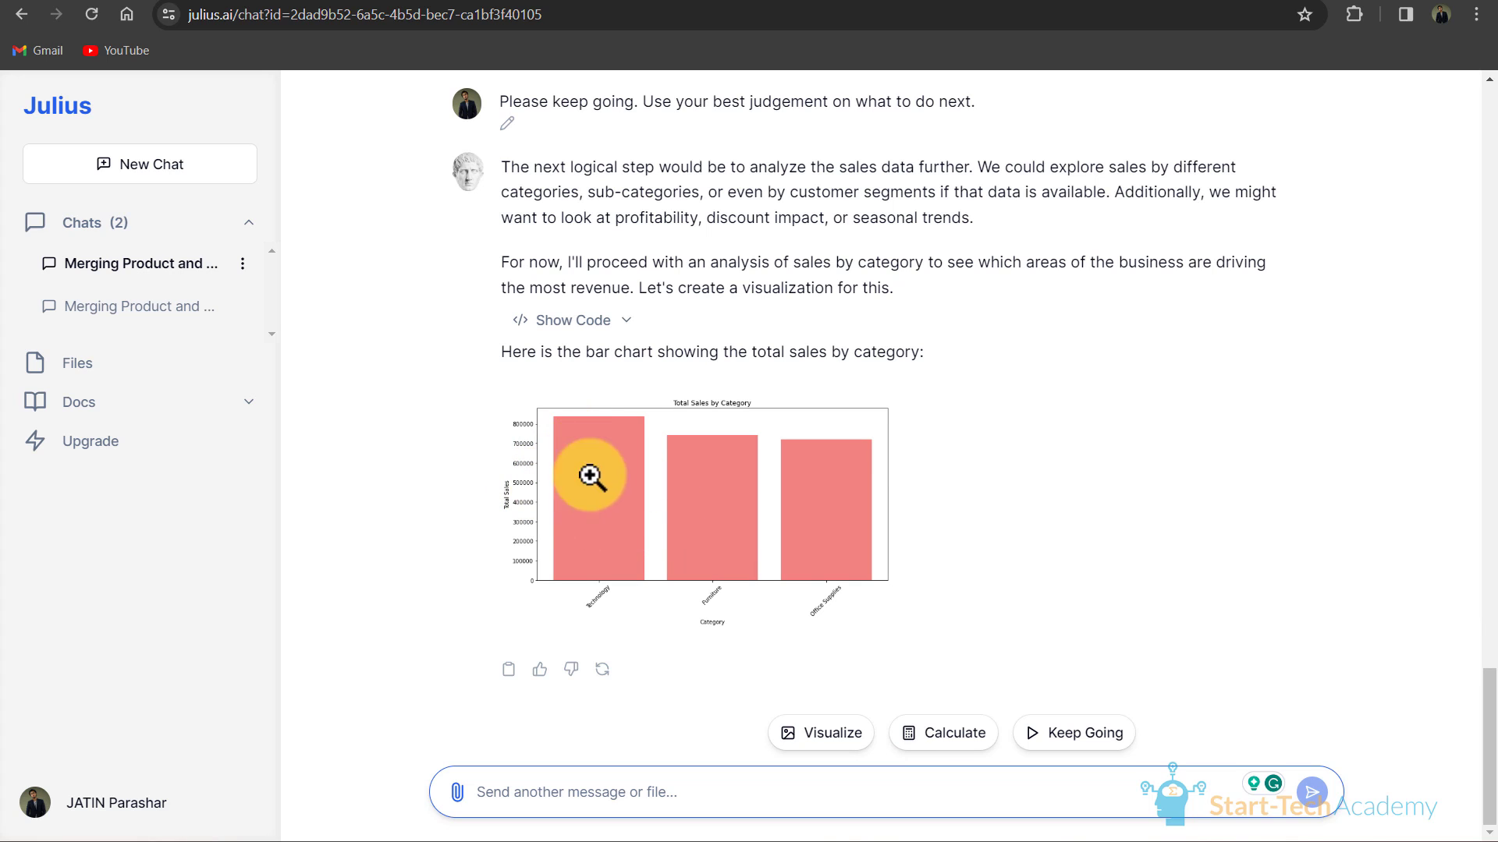
pyautogui.click(680, 498)
pyautogui.scroll(-3, 686, 553)
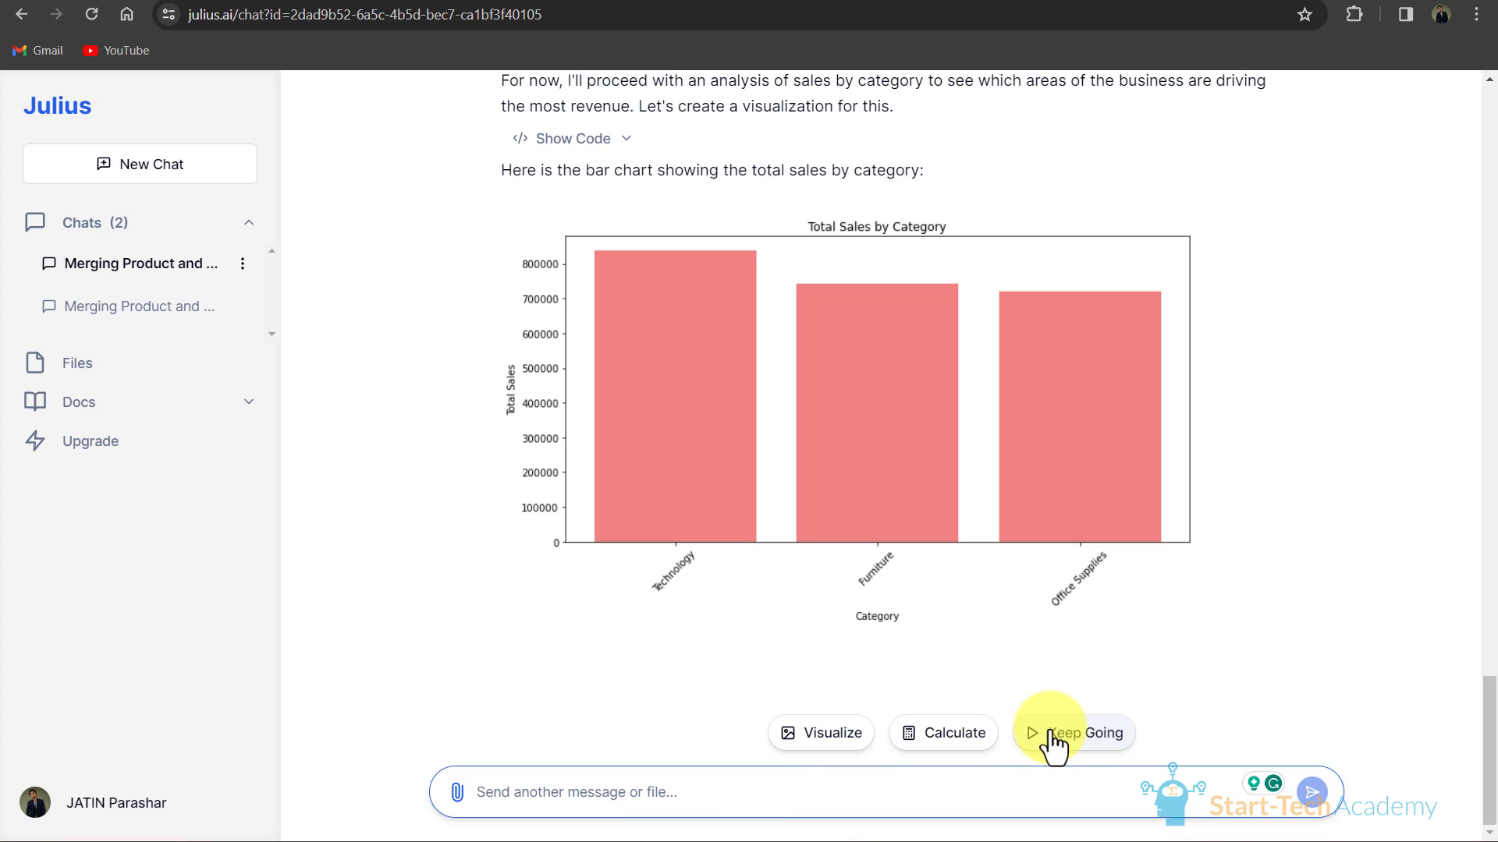
pyautogui.scroll(1, 1040, 708)
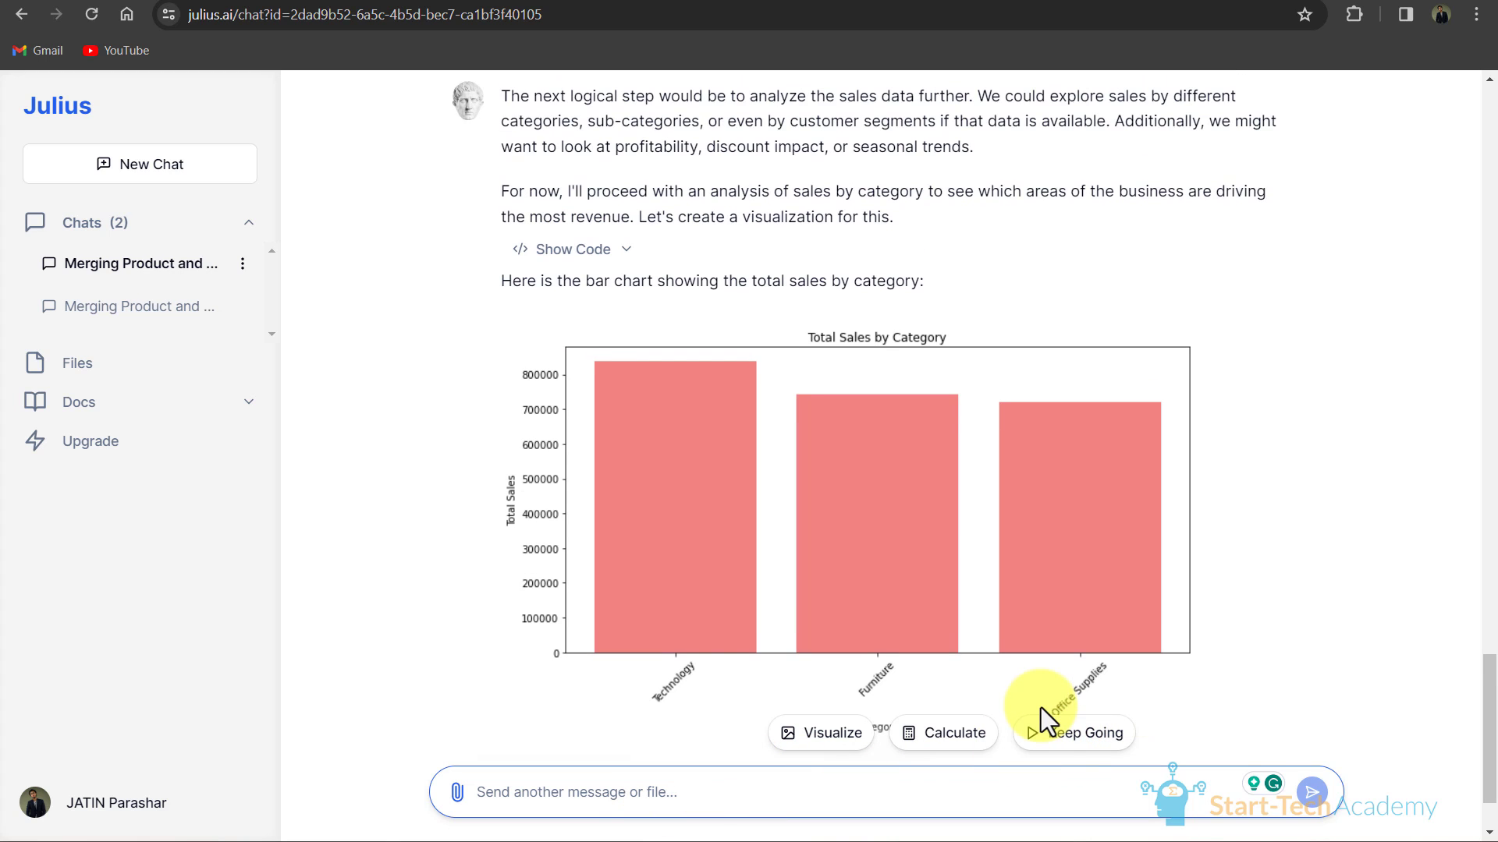
pyautogui.scroll(-1, 1040, 708)
# - Ask which year had maximum sales and its top product category (2022, Technology)
pyautogui.click(793, 791)
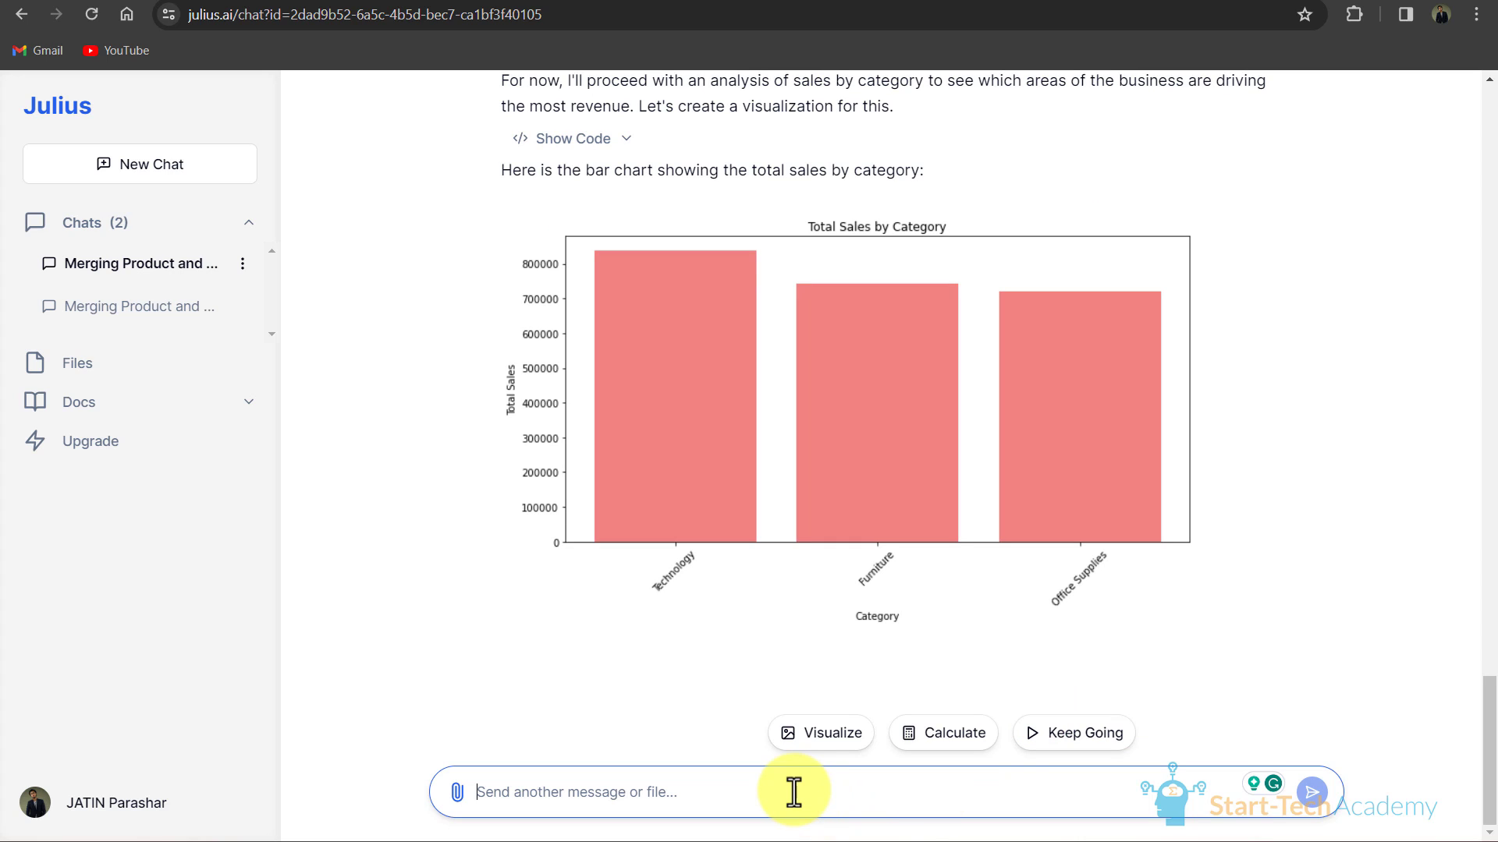
pyautogui.write('In which year our sales wa s')
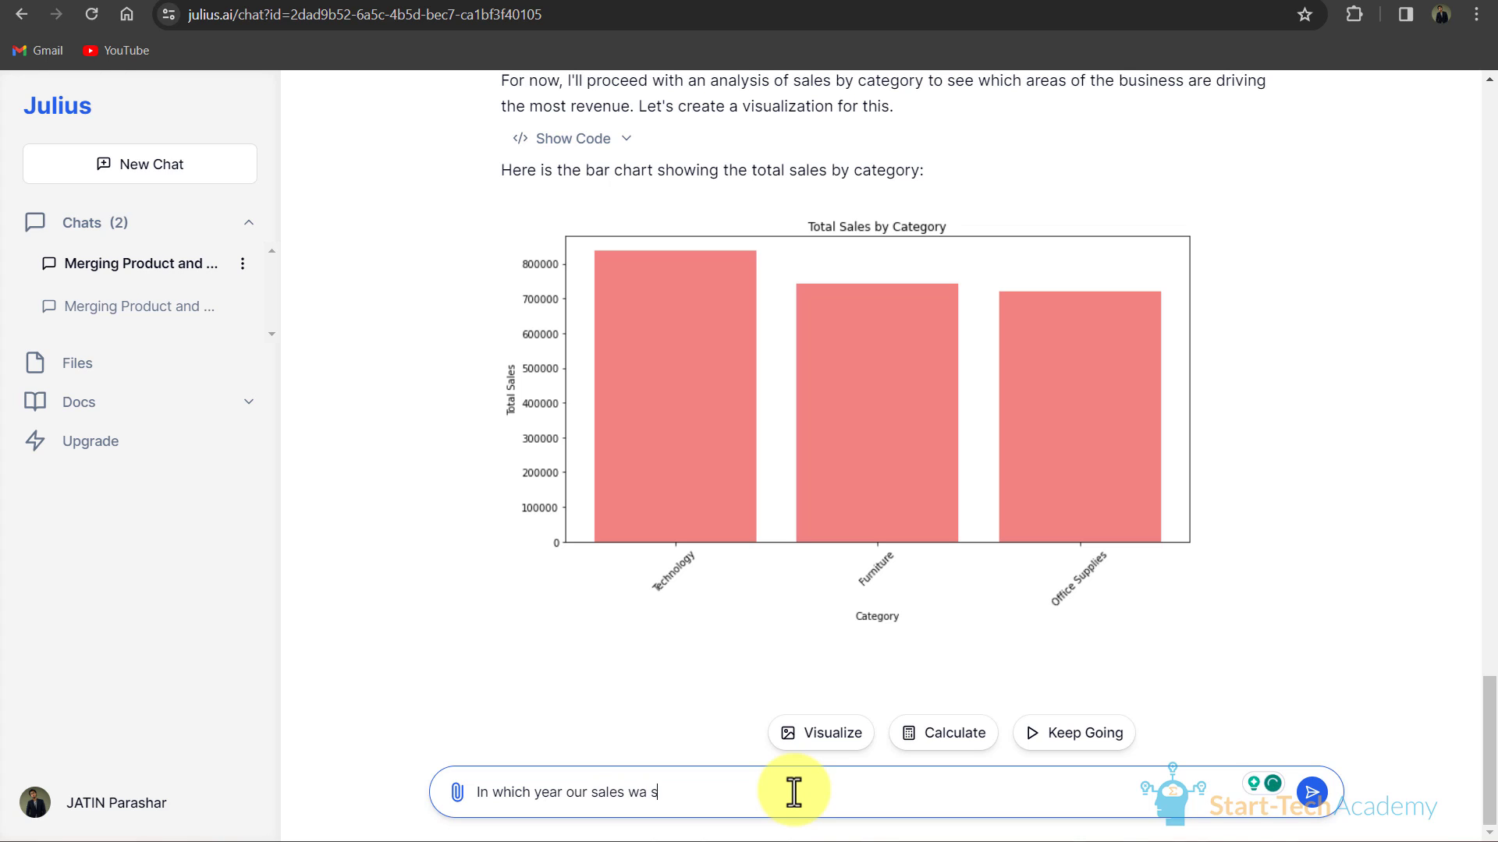
pyautogui.press('BackSpace')
pyautogui.press('BackSpace')
pyautogui.write('s maximum aan')
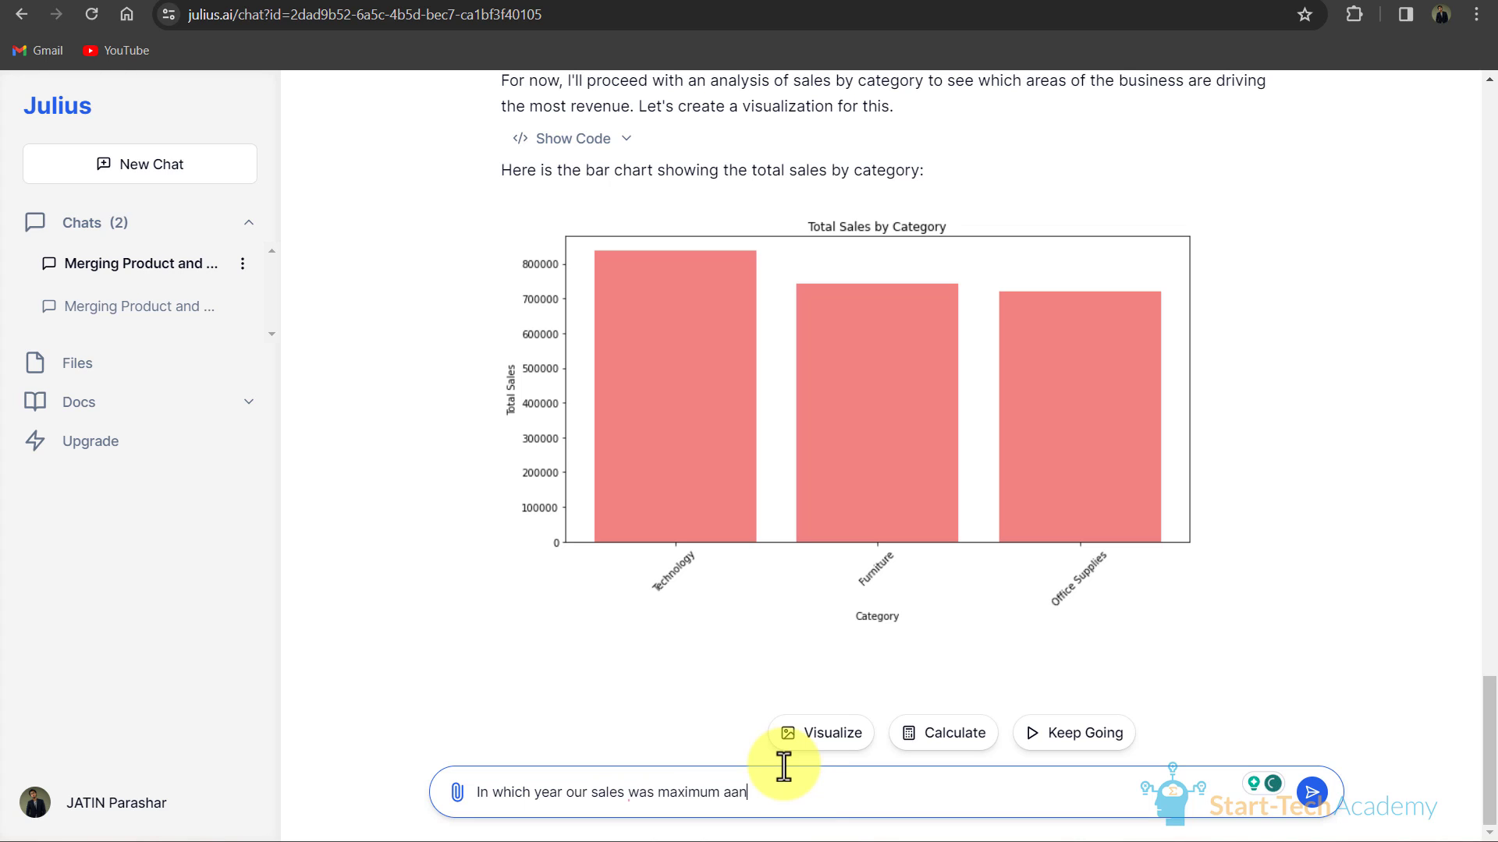
pyautogui.write('s the product category?')
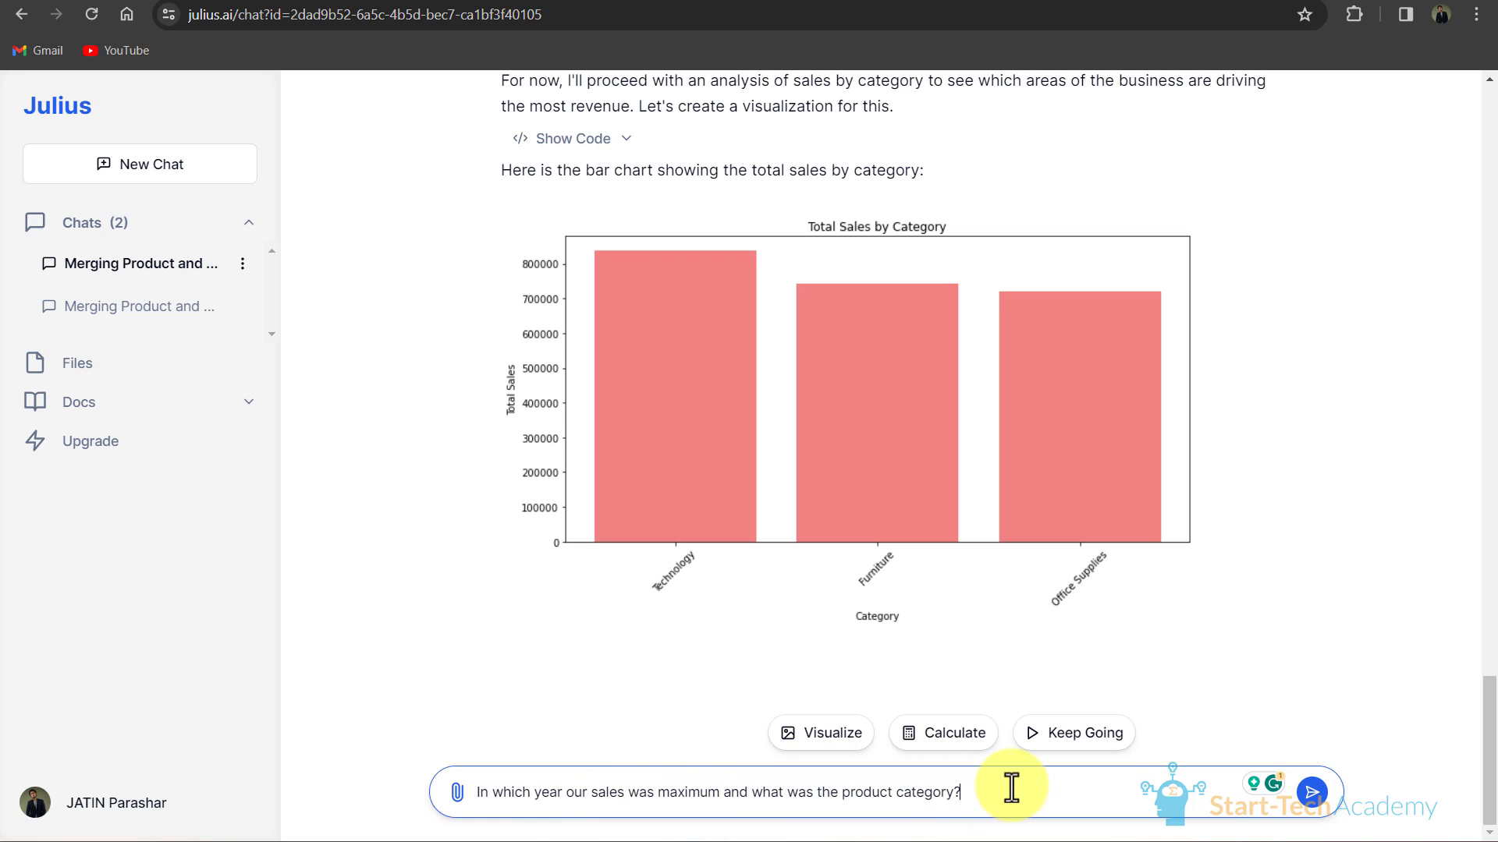
pyautogui.click(1312, 793)
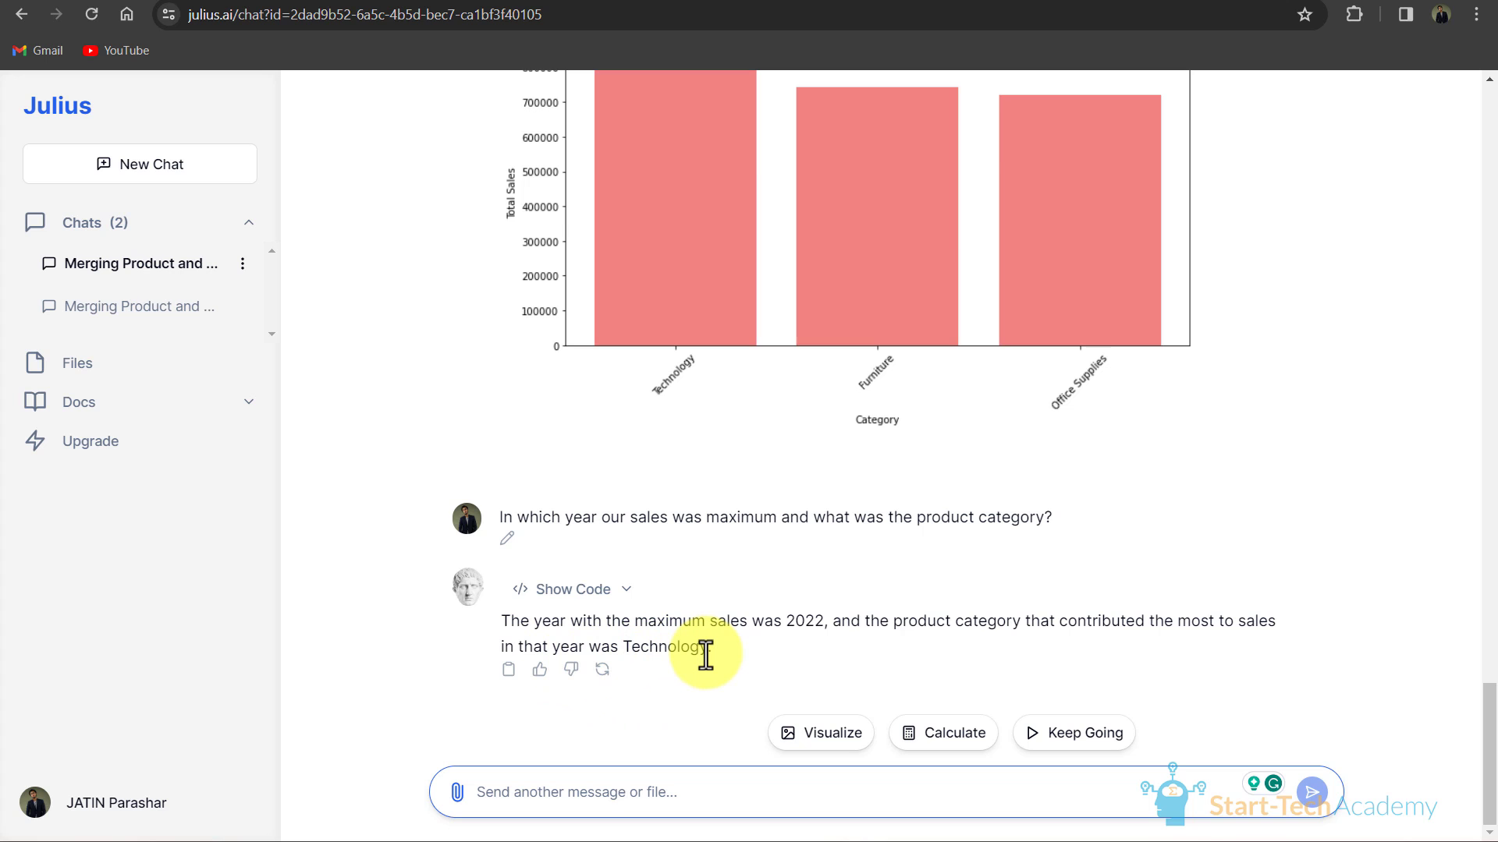
# - Attach Customer.csv from the Dataset folder to the Julius chat
pyautogui.click(456, 791)
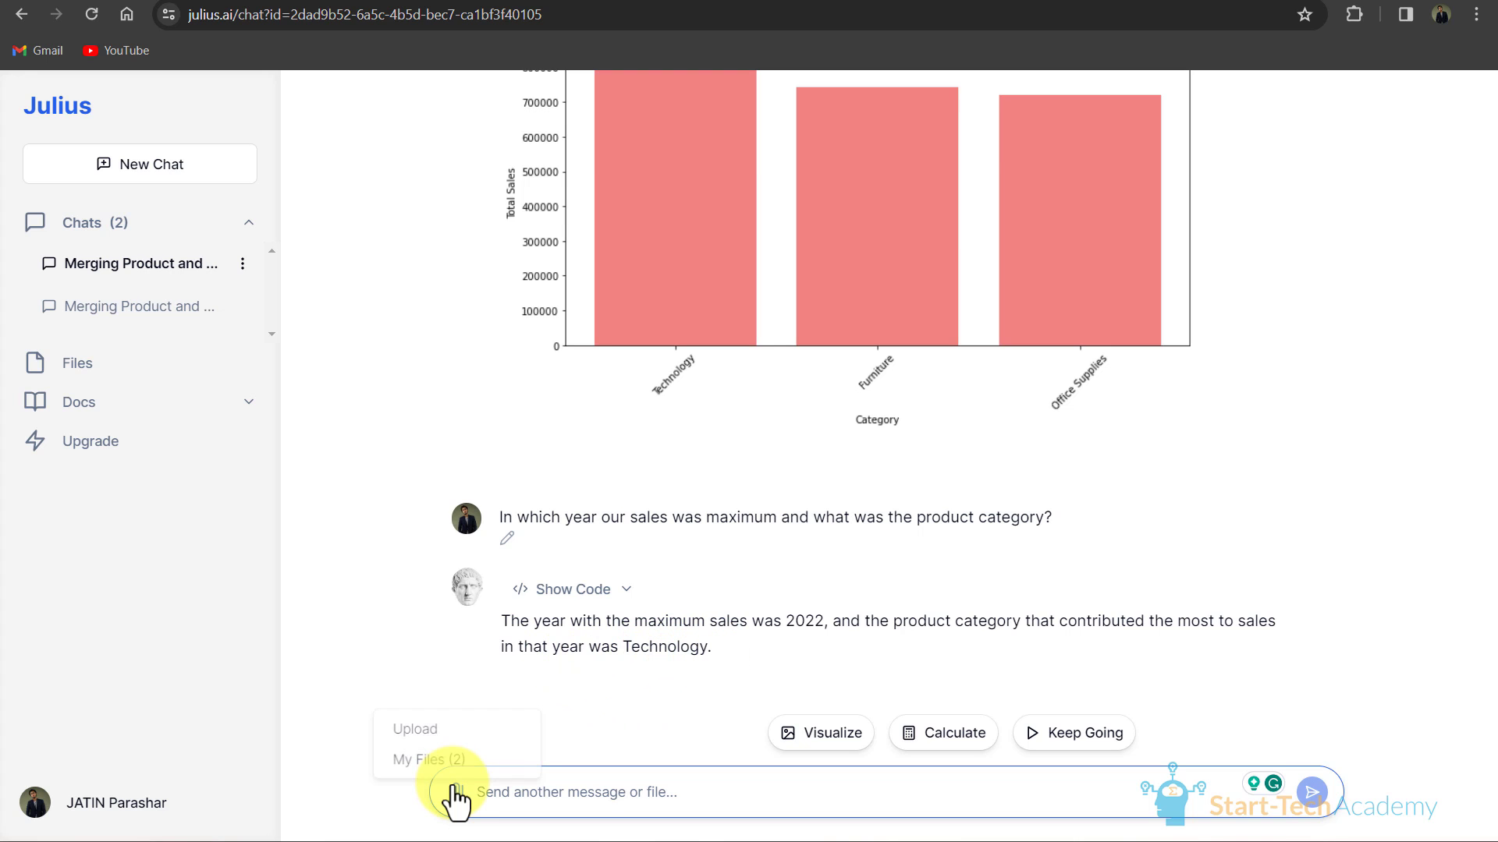
pyautogui.click(451, 729)
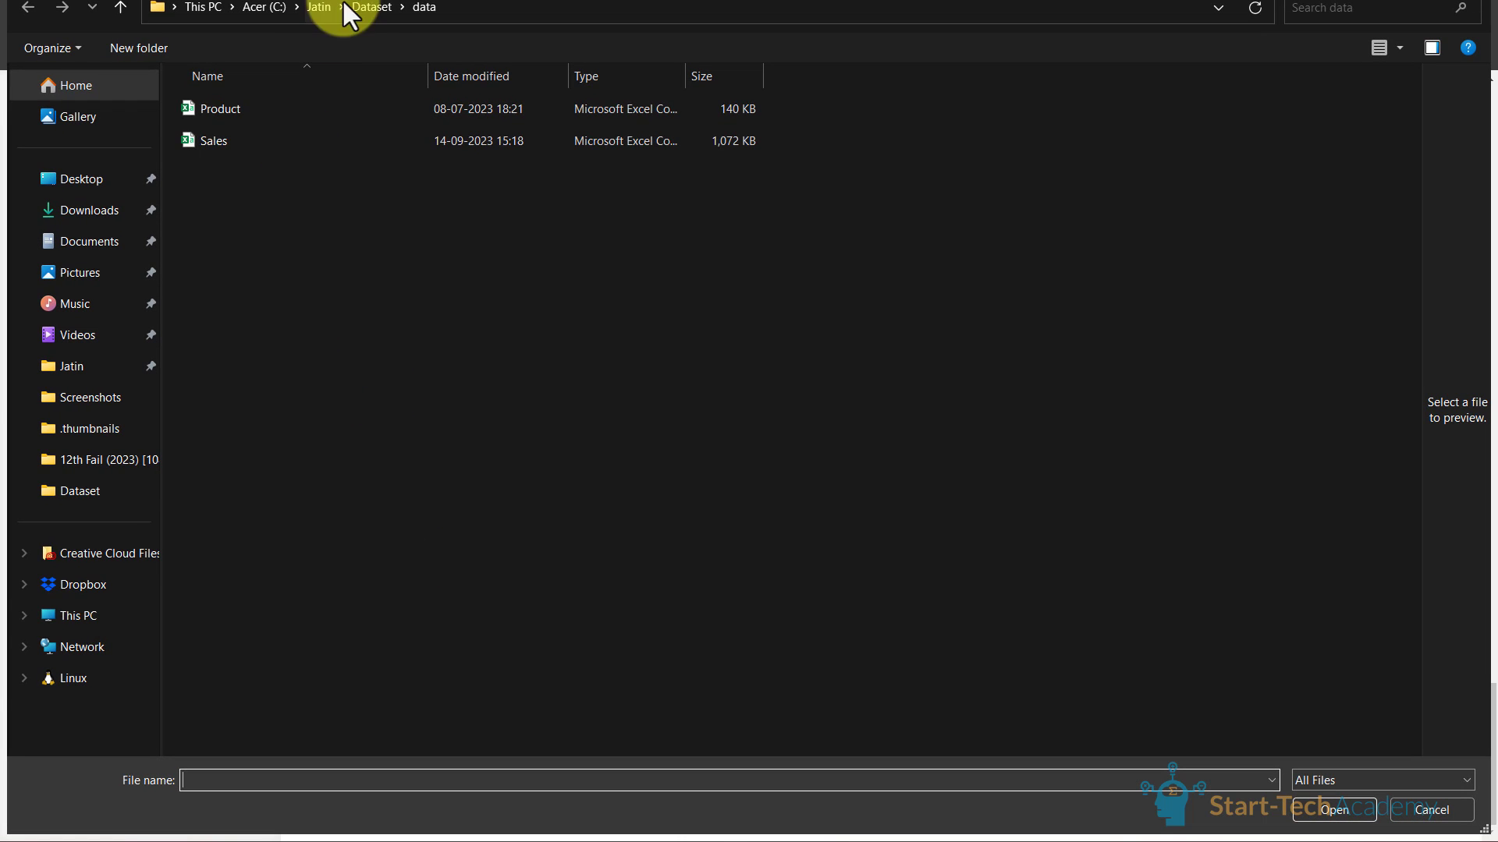
pyautogui.click(352, 7)
pyautogui.doubleClick(346, 216)
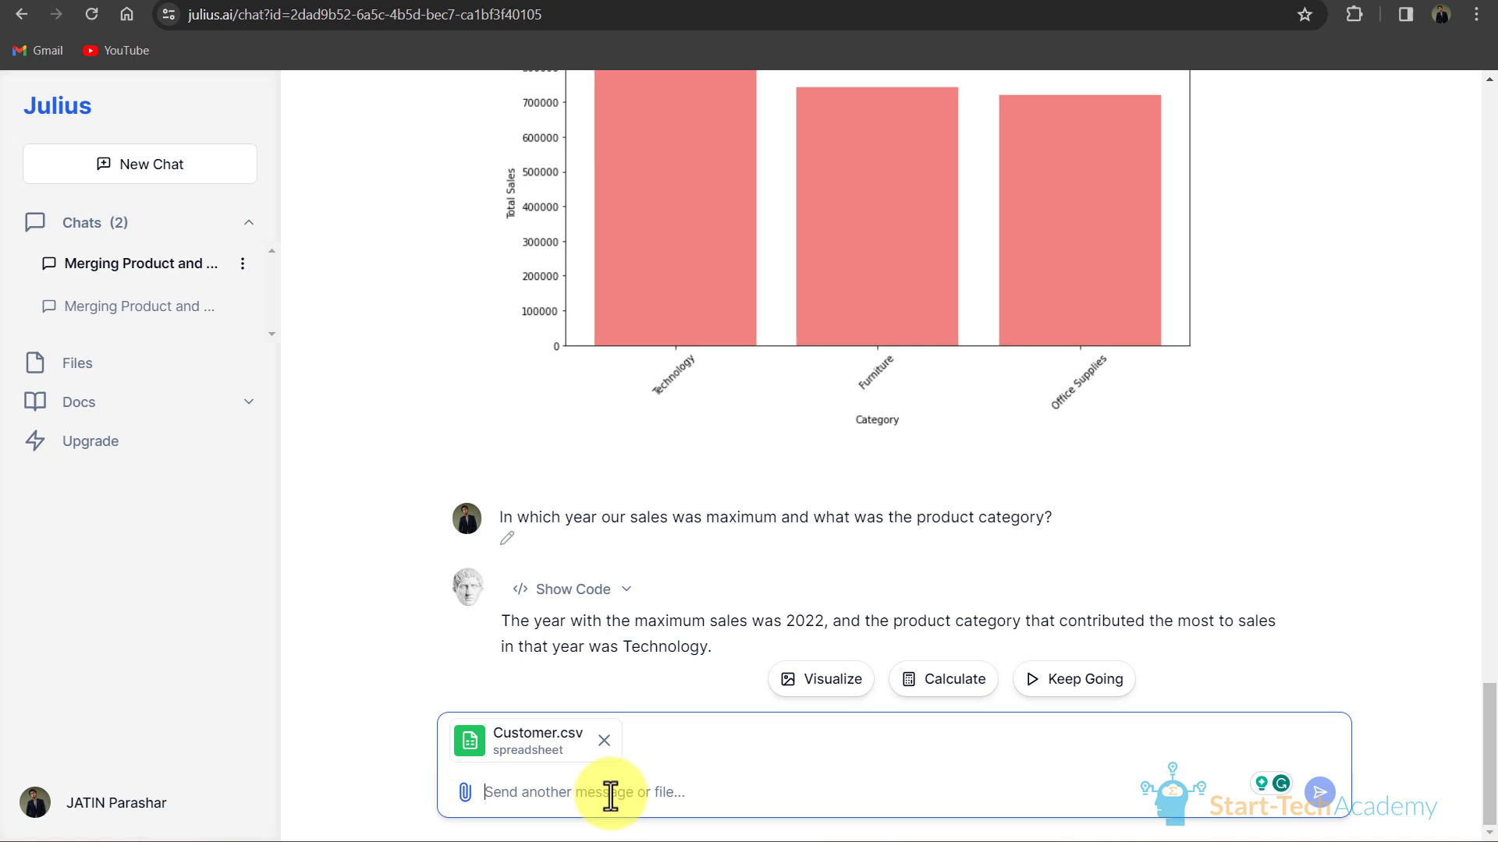
# - Request combining this CSV with the product and sales files, merged on Customer ID
pyautogui.write('combine thi')
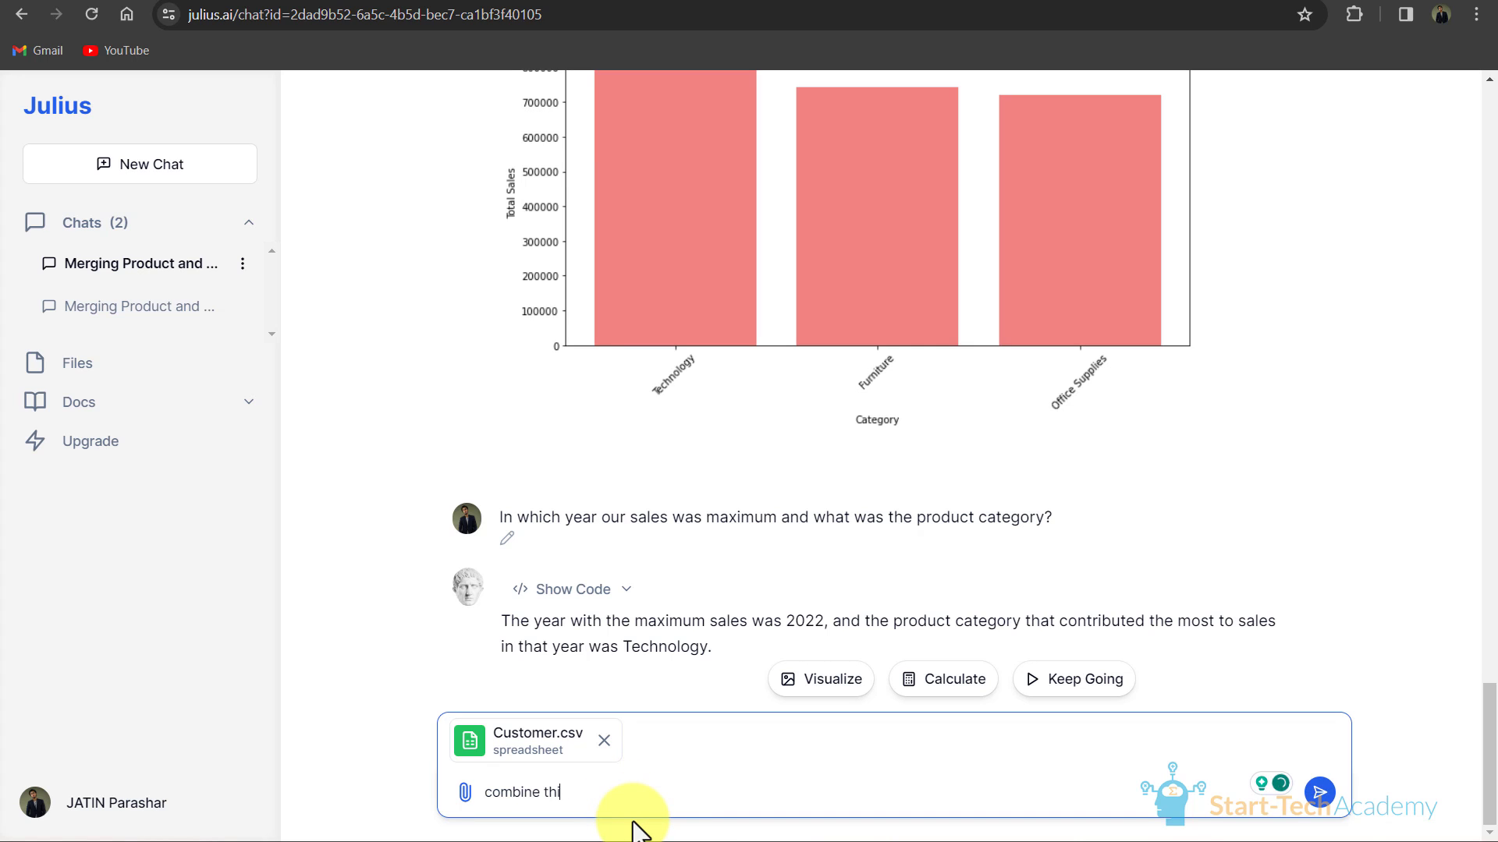
pyautogui.write('s csv file with product and sales file.')
pyautogui.press('Return')
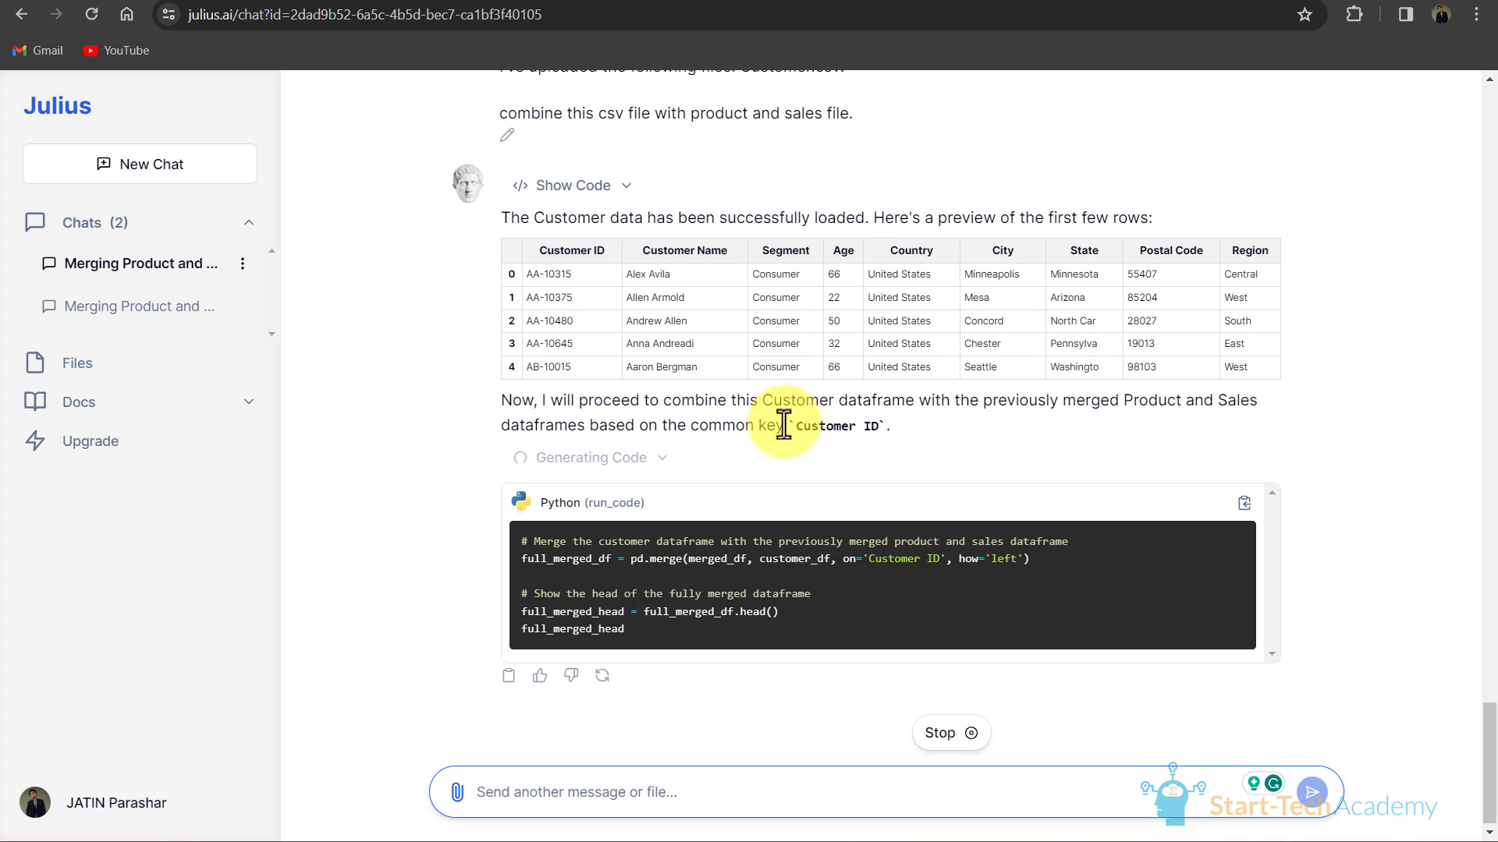
pyautogui.moveTo(695, 427); pyautogui.dragTo(891, 418)
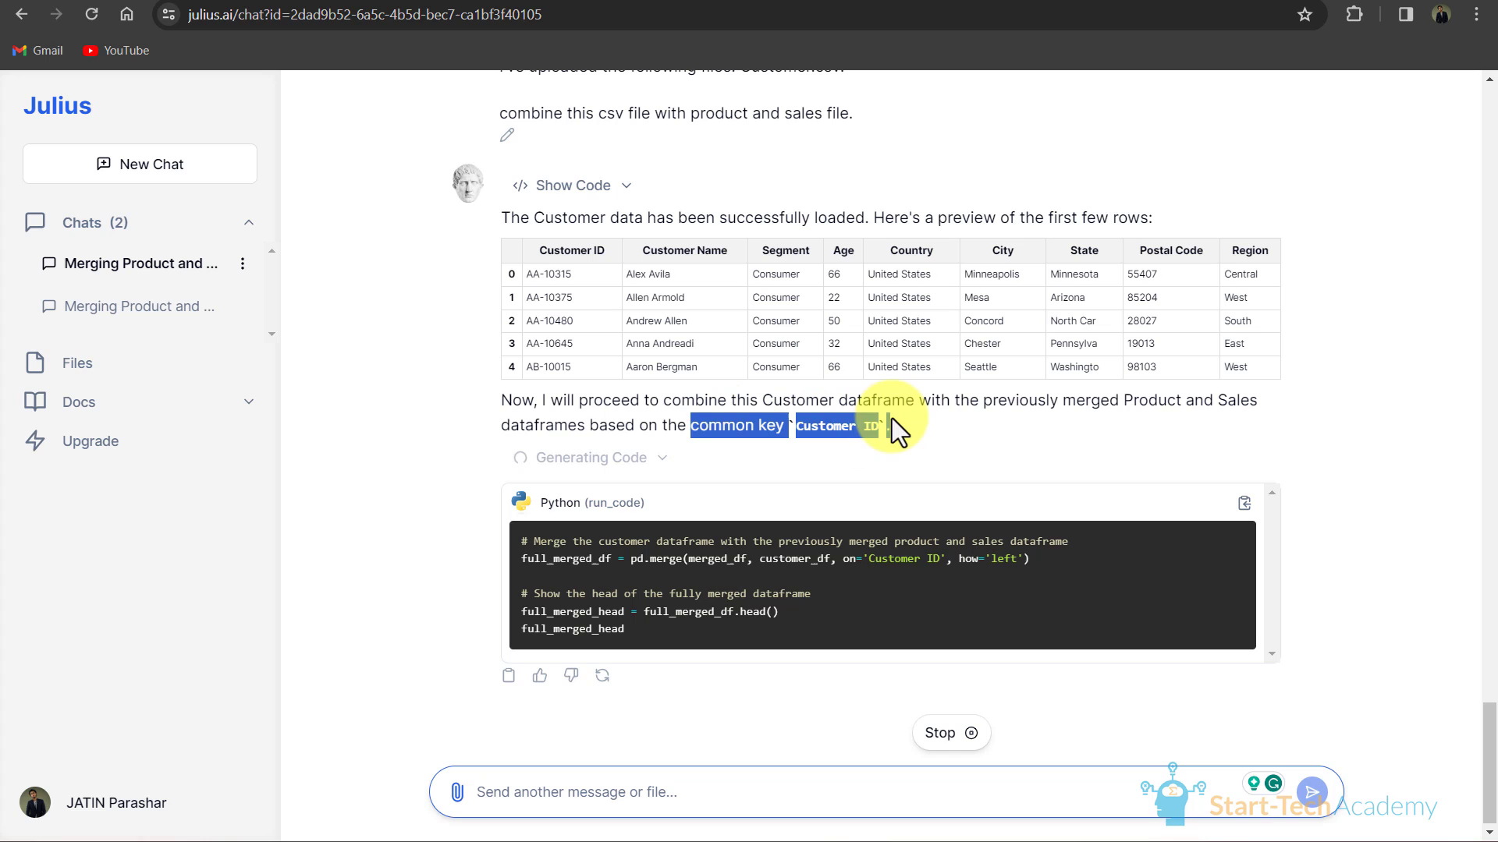
pyautogui.click(892, 418)
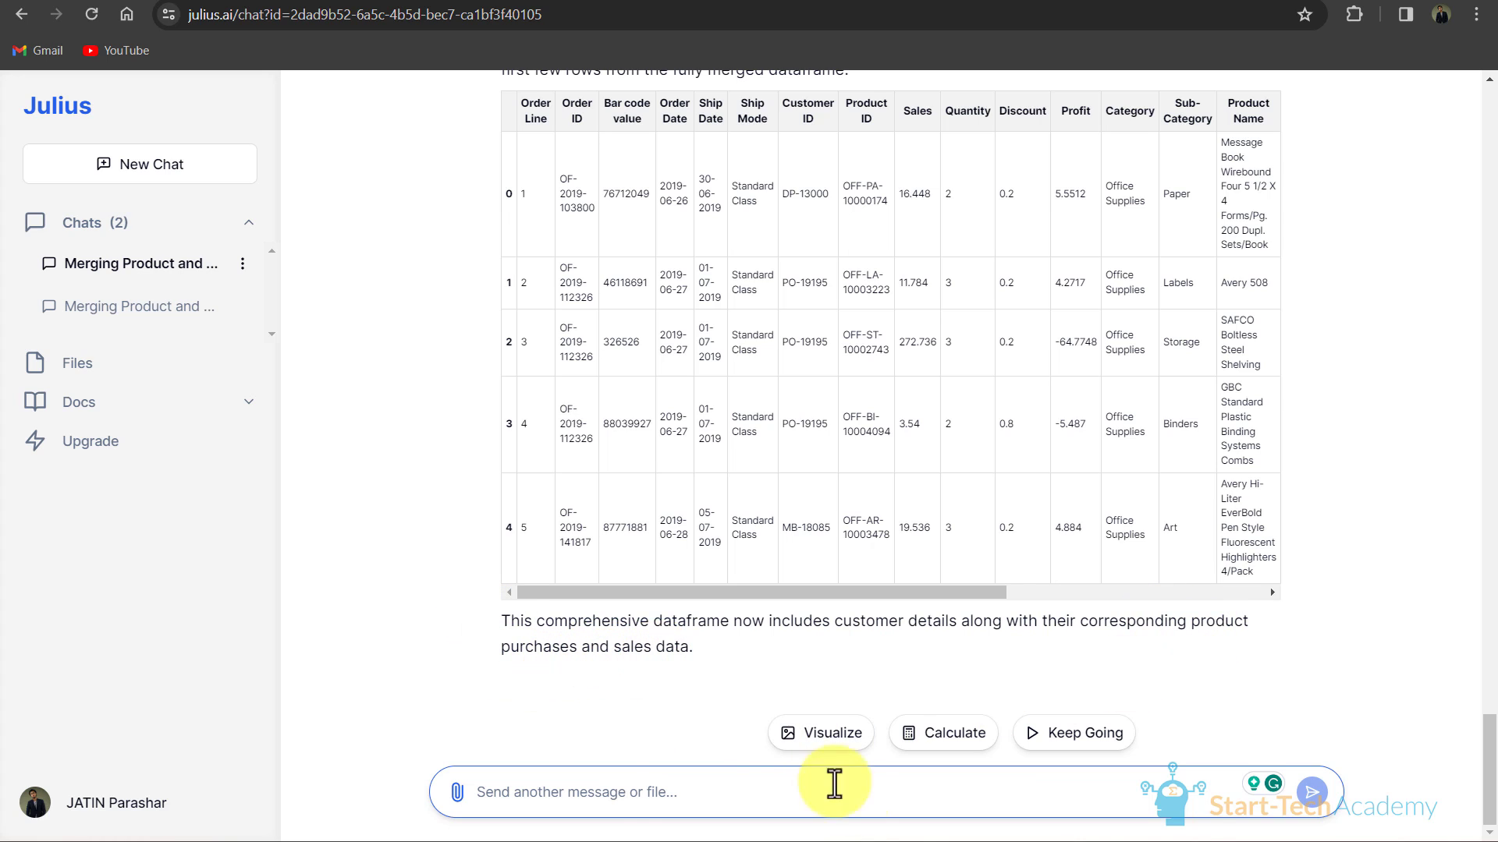
# - Request the sum of sales by region and category, then show it as a bar chart
pyautogui.click(625, 794)
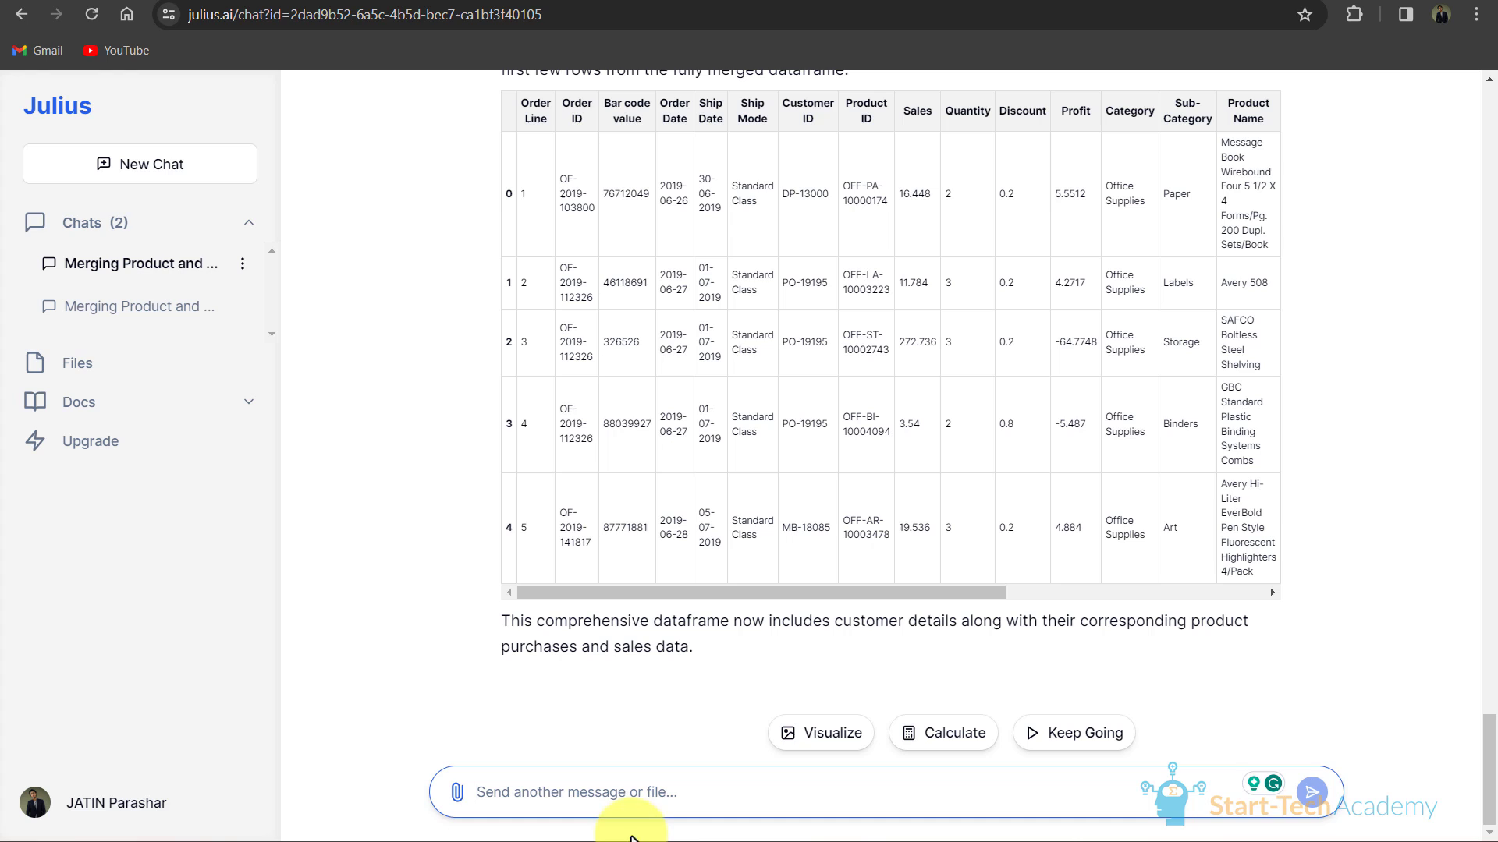
pyautogui.write('check')
pyautogui.press('Return')
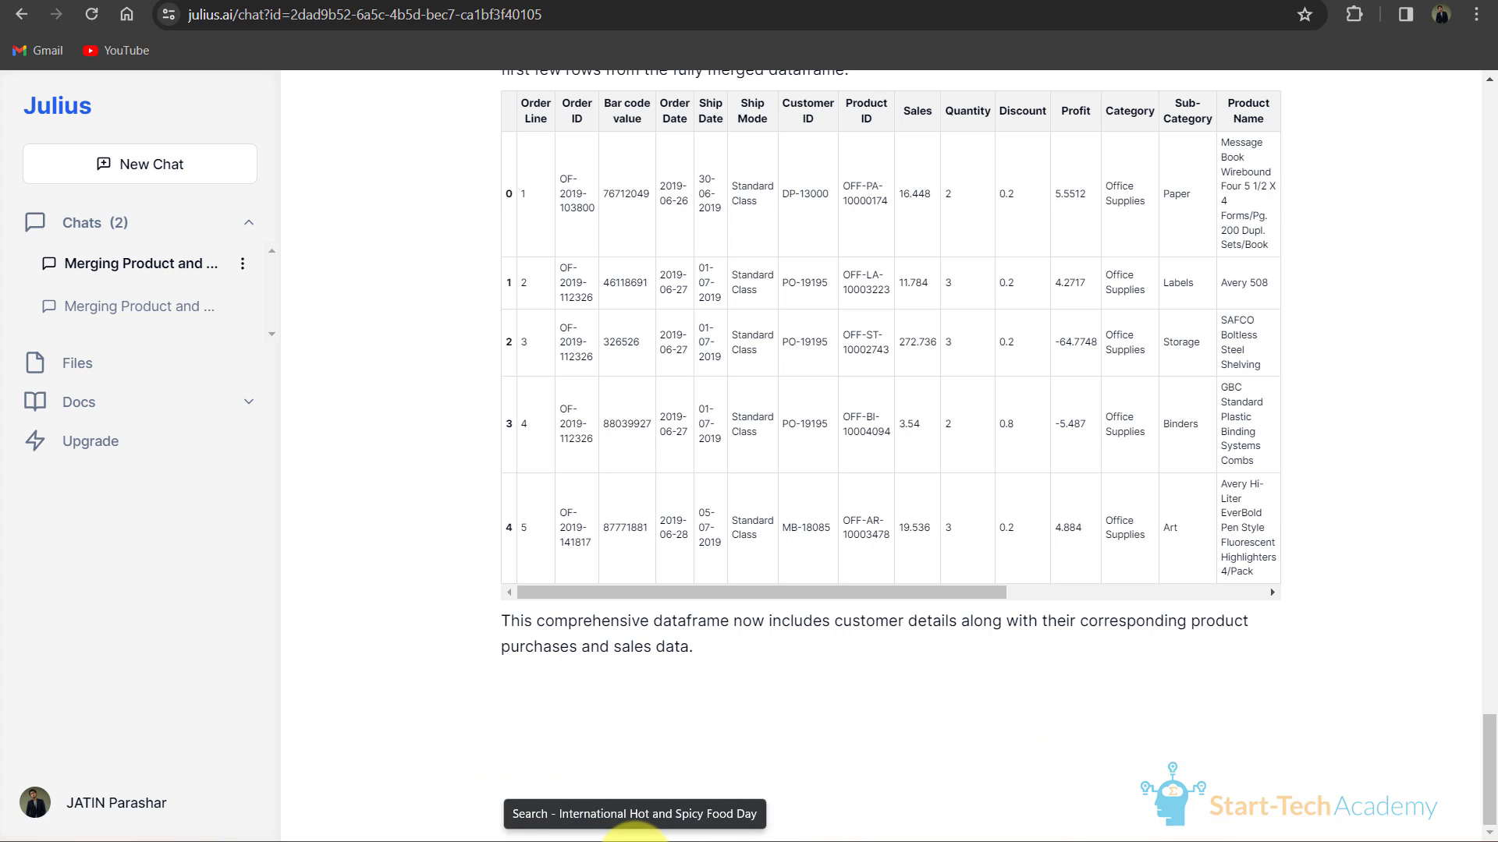
pyautogui.write('show me the sum of sa')
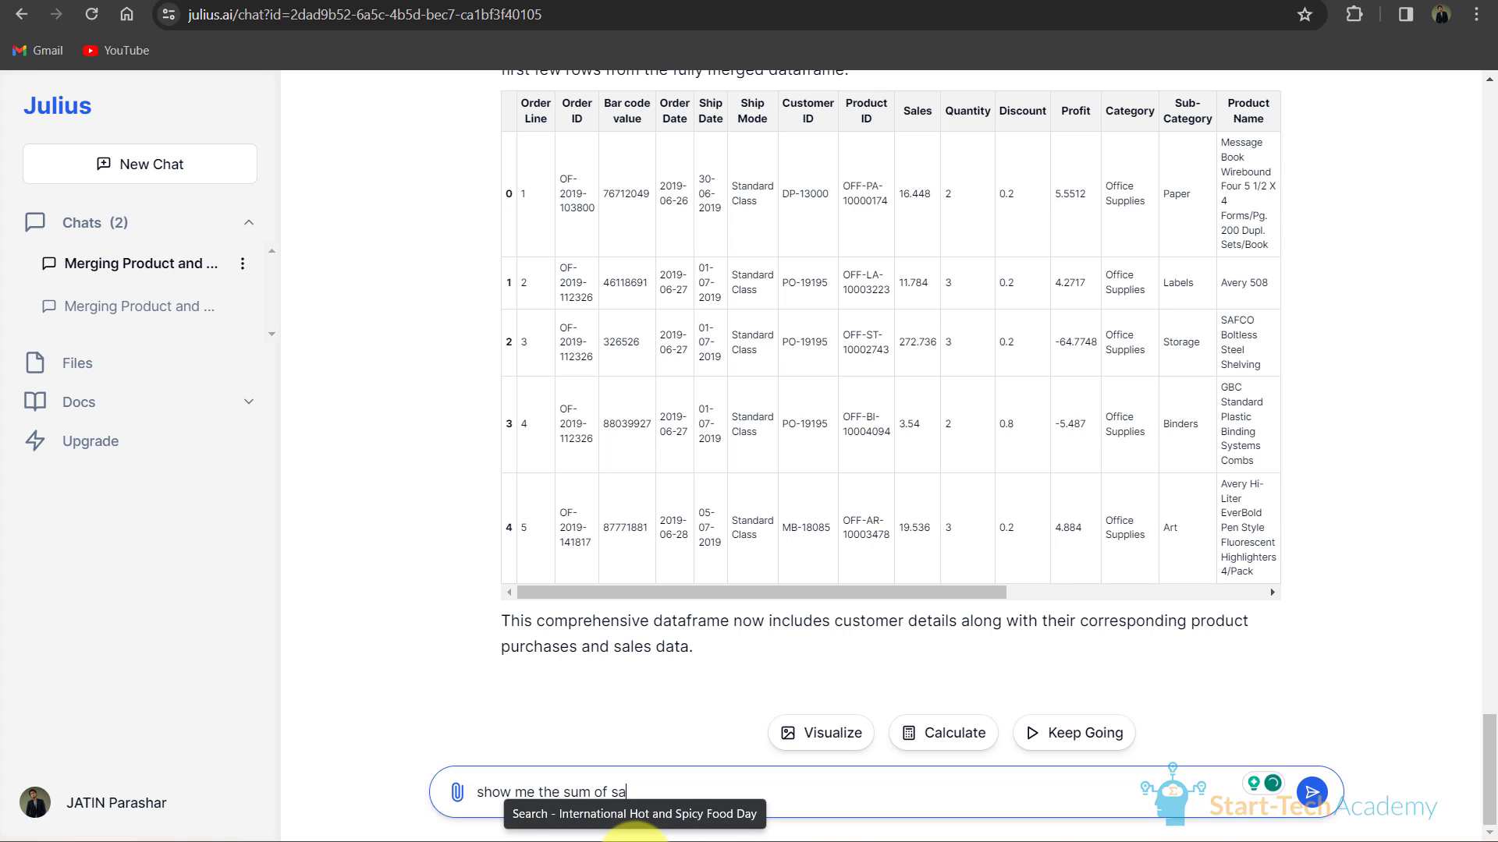
pyautogui.write('les by region and categ')
pyautogui.write('ory')
pyautogui.press('Return')
pyautogui.write('in a bar')
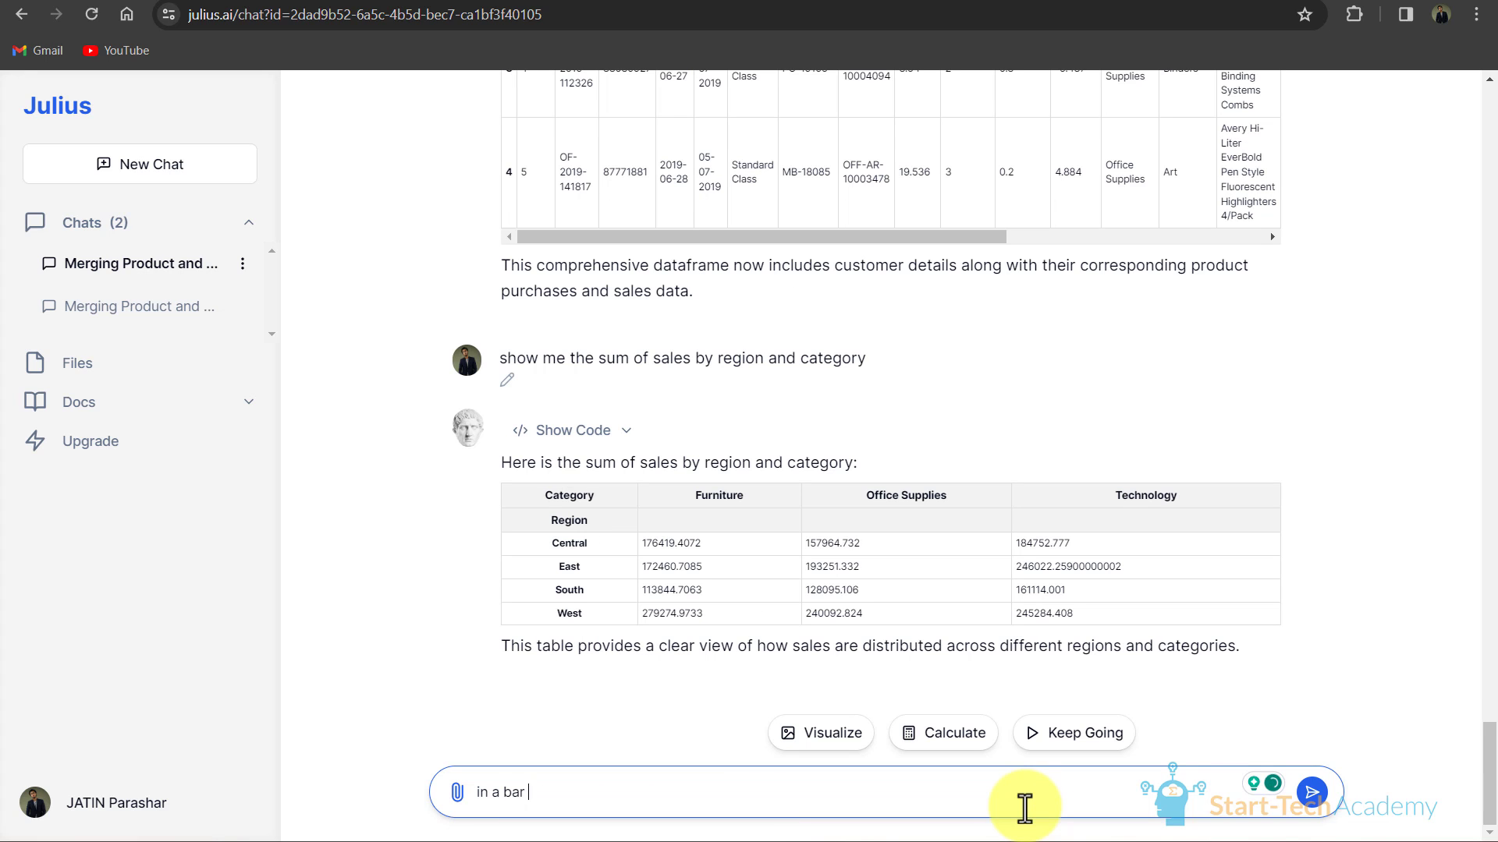
pyautogui.write(' chart')
pyautogui.press('Return')
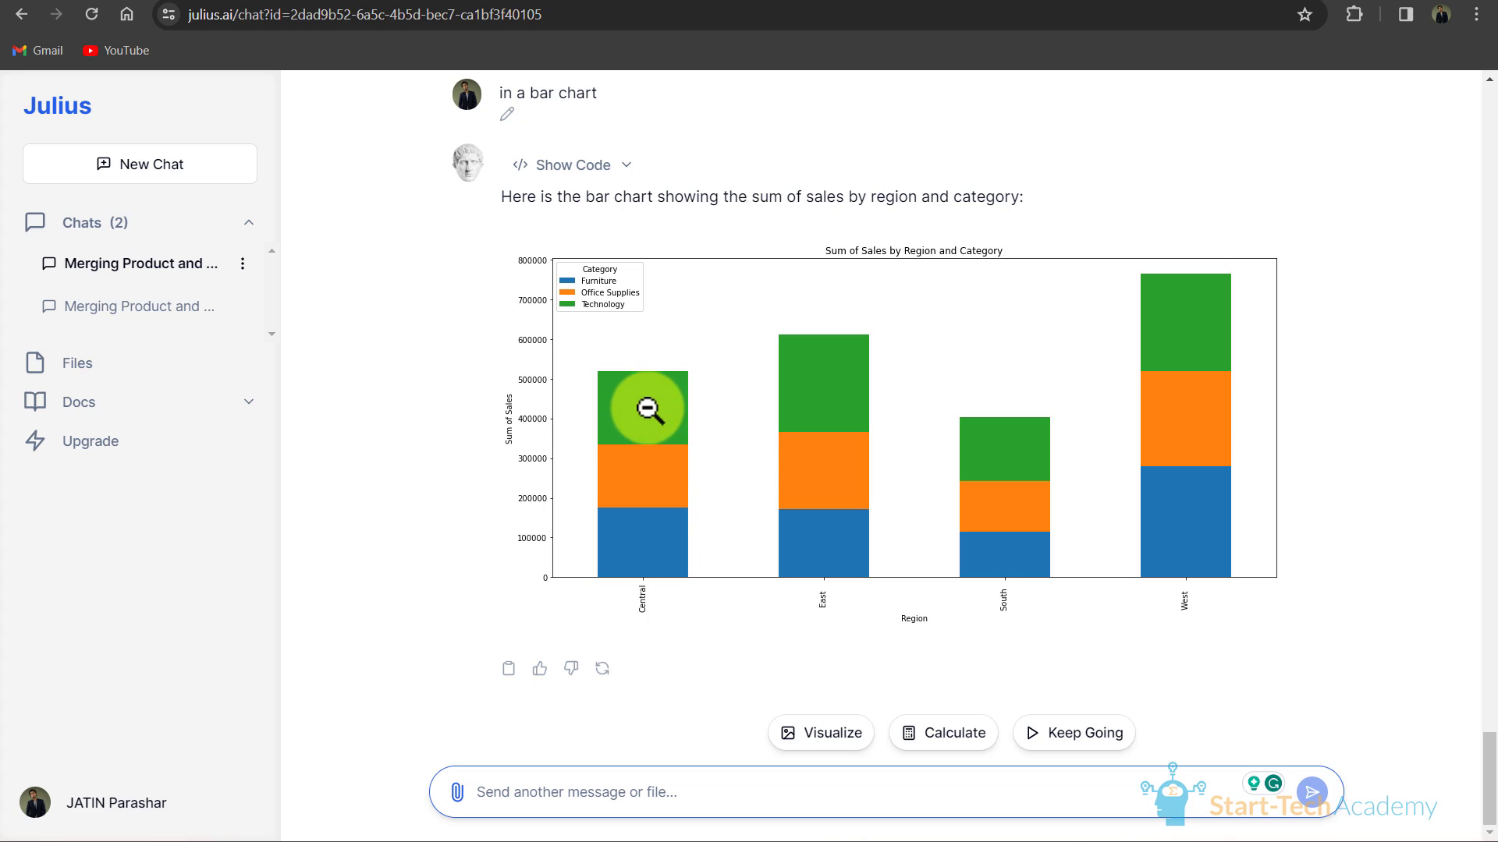
# - Shrink the enlarged region-and-category sales chart back to its normal size in the chat
pyautogui.click(803, 471)
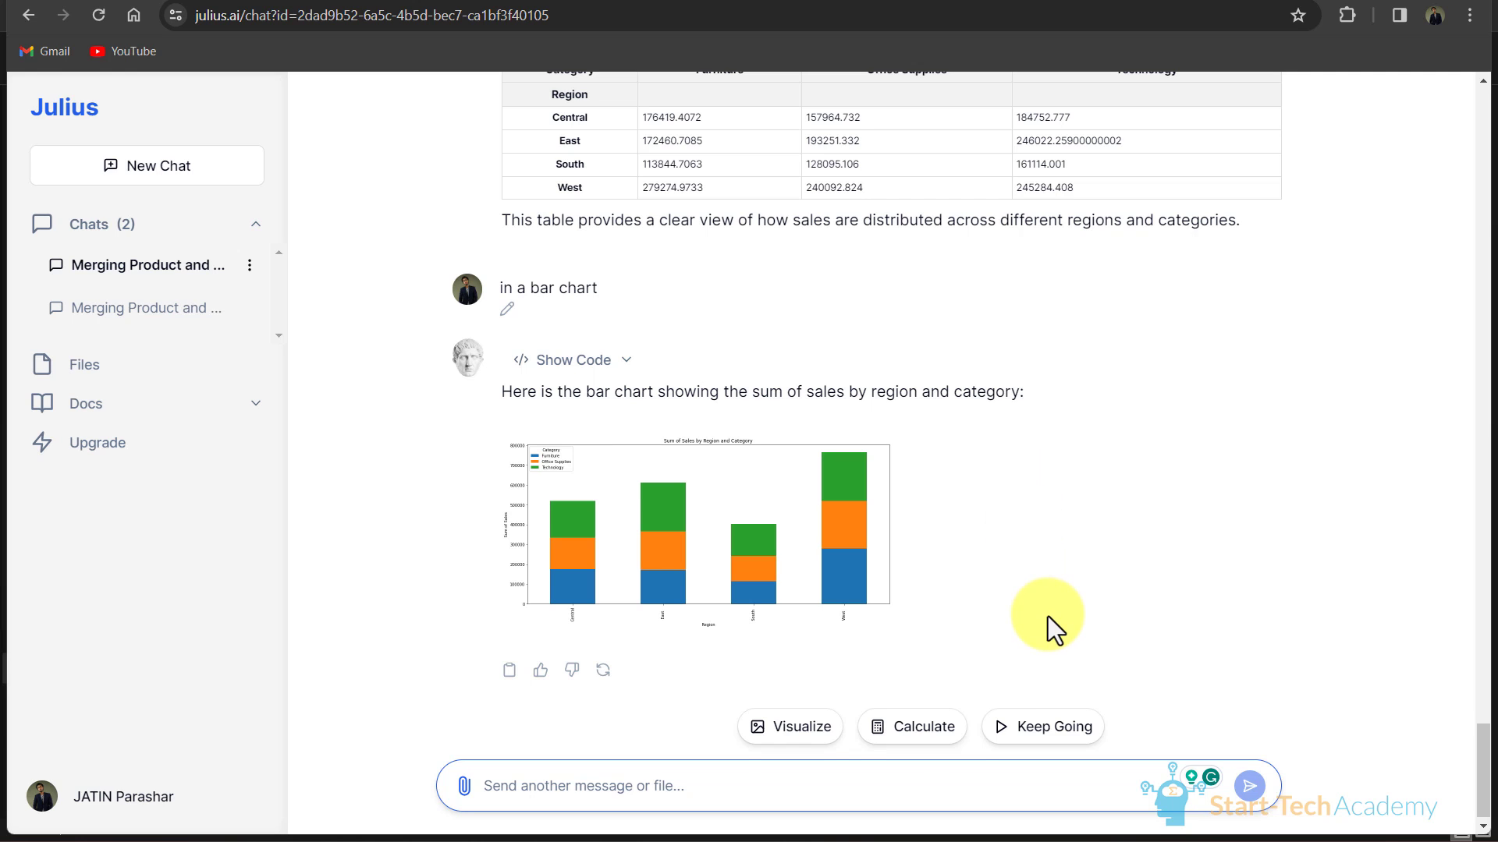
pyautogui.scroll(3, 1049, 618)
pyautogui.scroll(-3, 1076, 628)
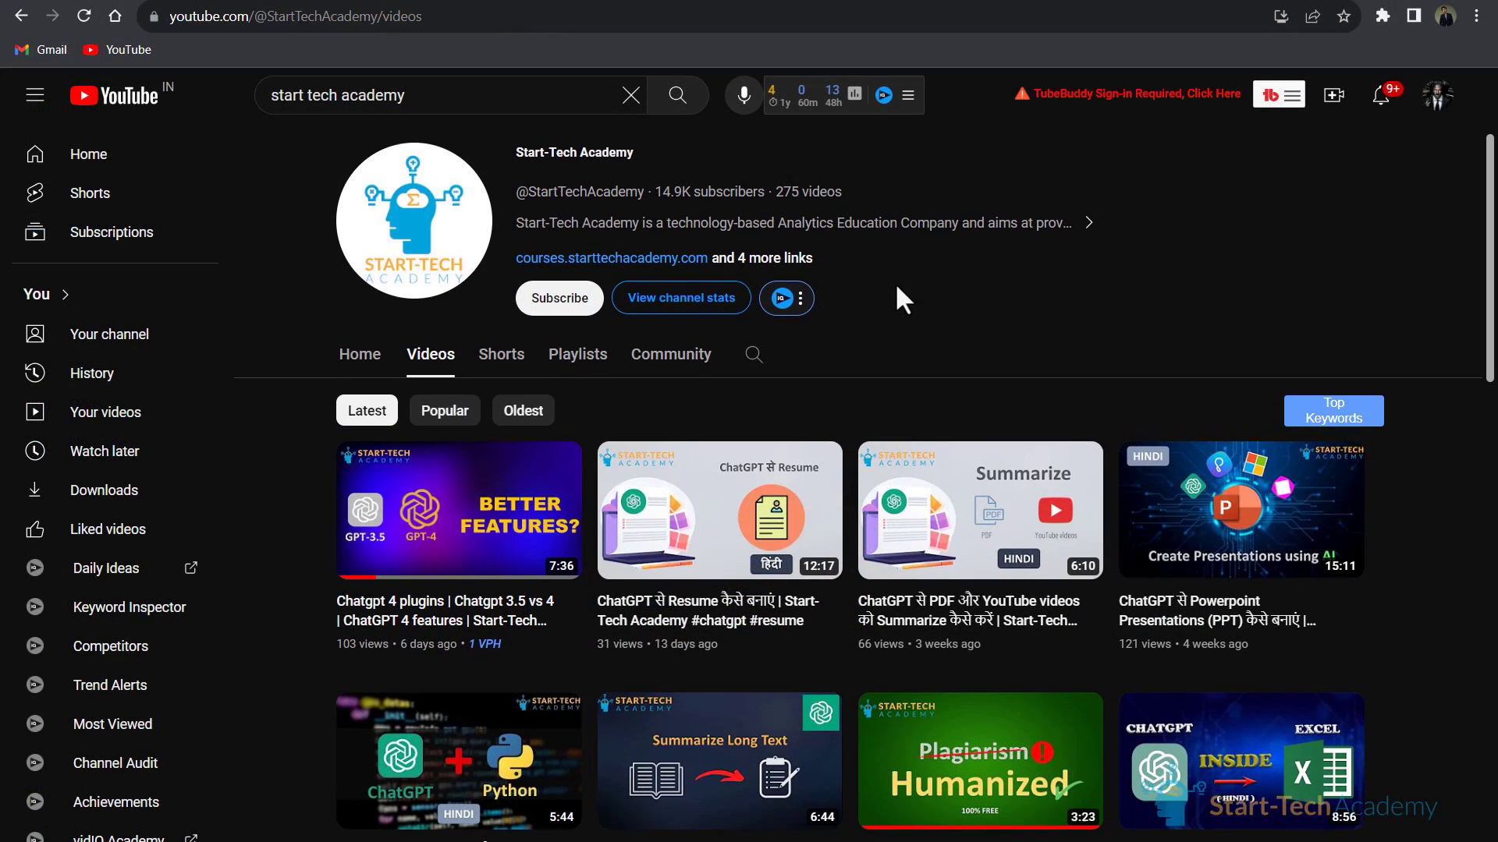
# - Subscribe to Start-Tech Academy with notifications set to All, then browse its videos
pyautogui.click(574, 300)
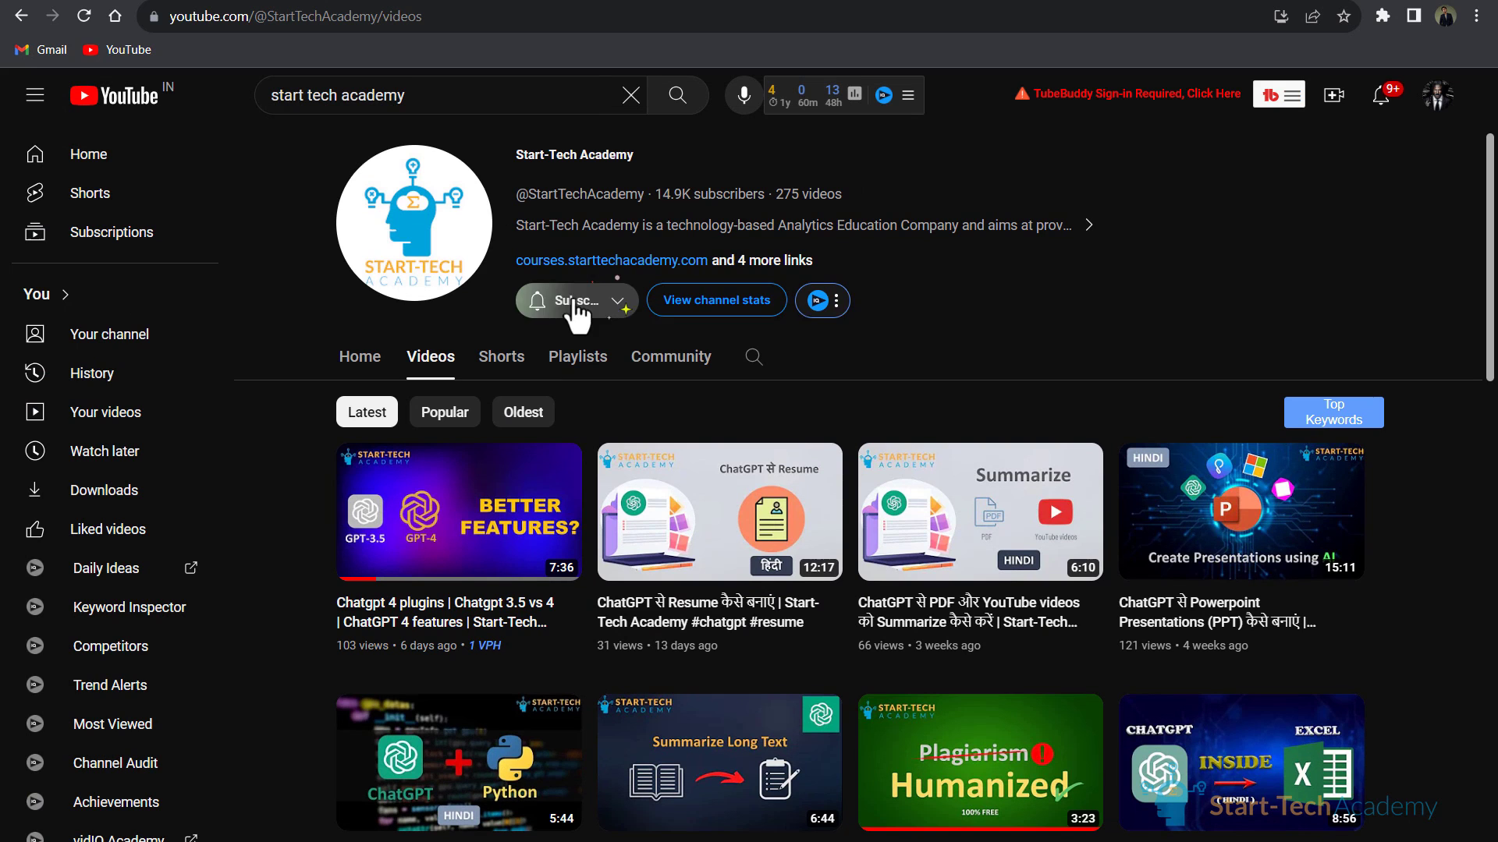
pyautogui.click(581, 302)
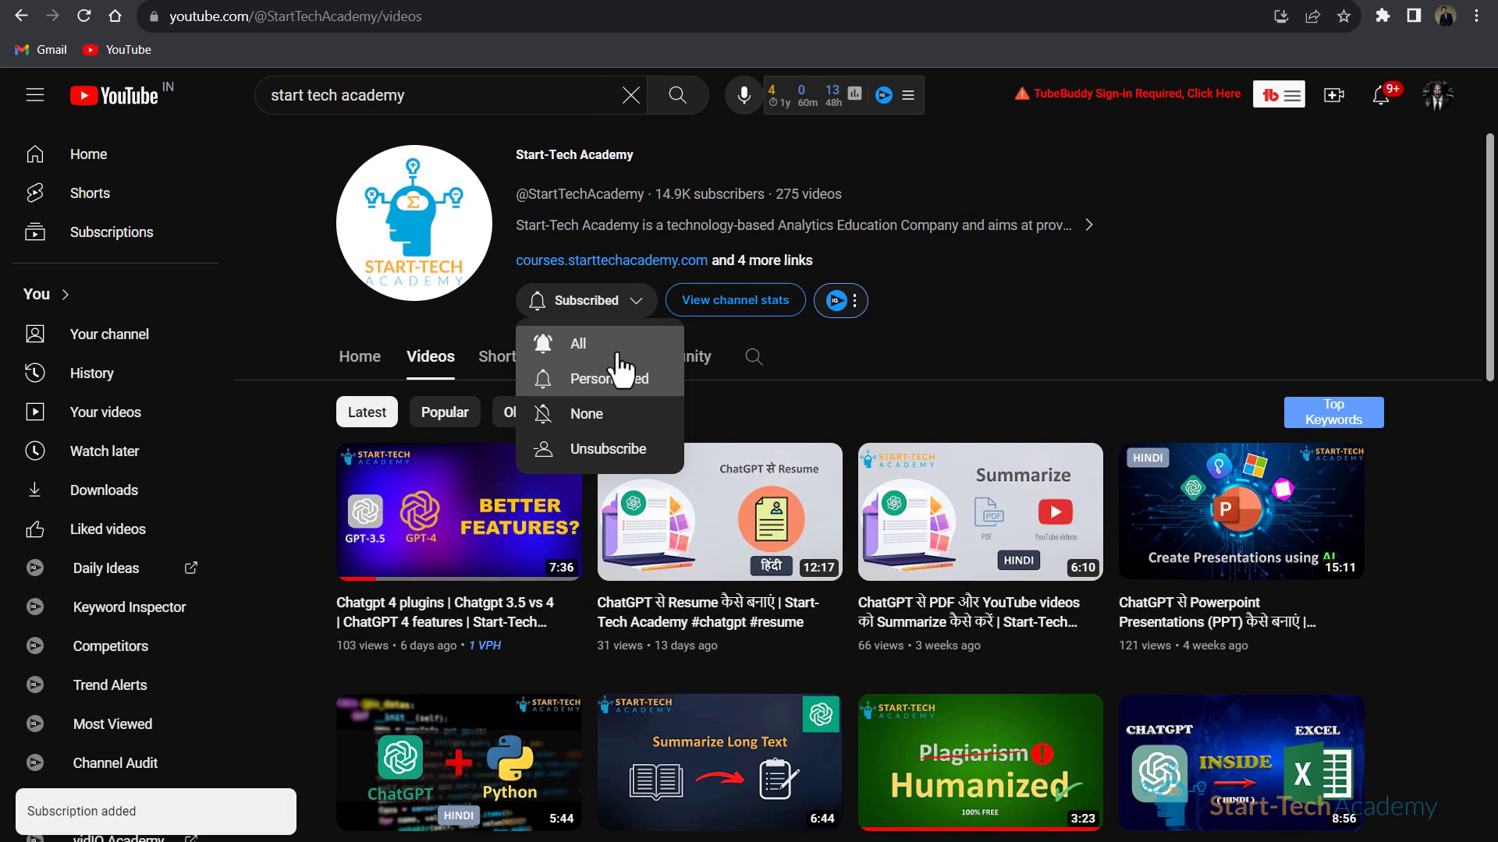
pyautogui.click(620, 345)
pyautogui.scroll(-5, 901, 360)
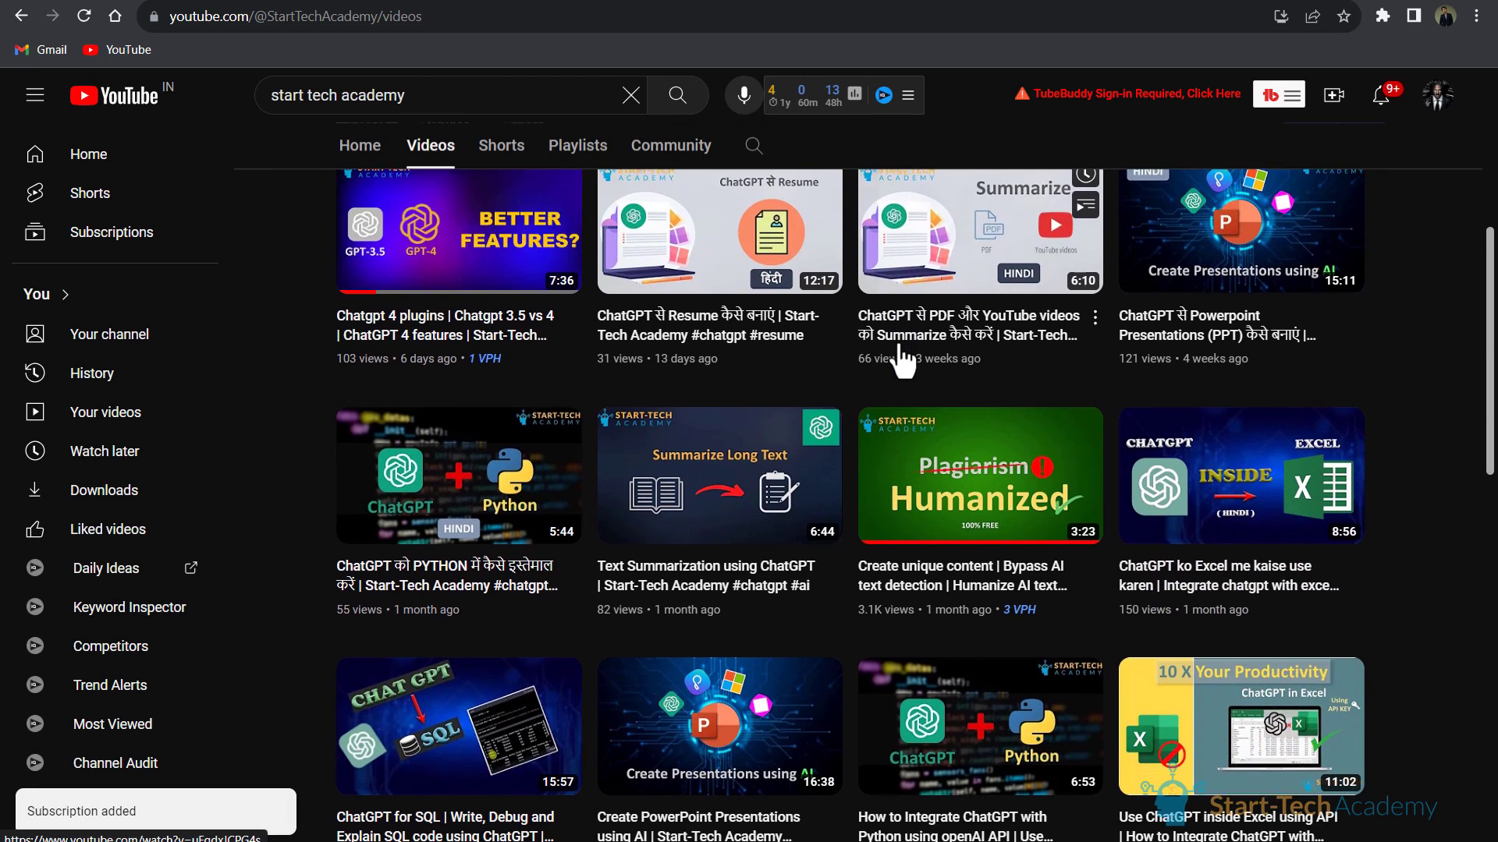
pyautogui.scroll(-2, 901, 360)
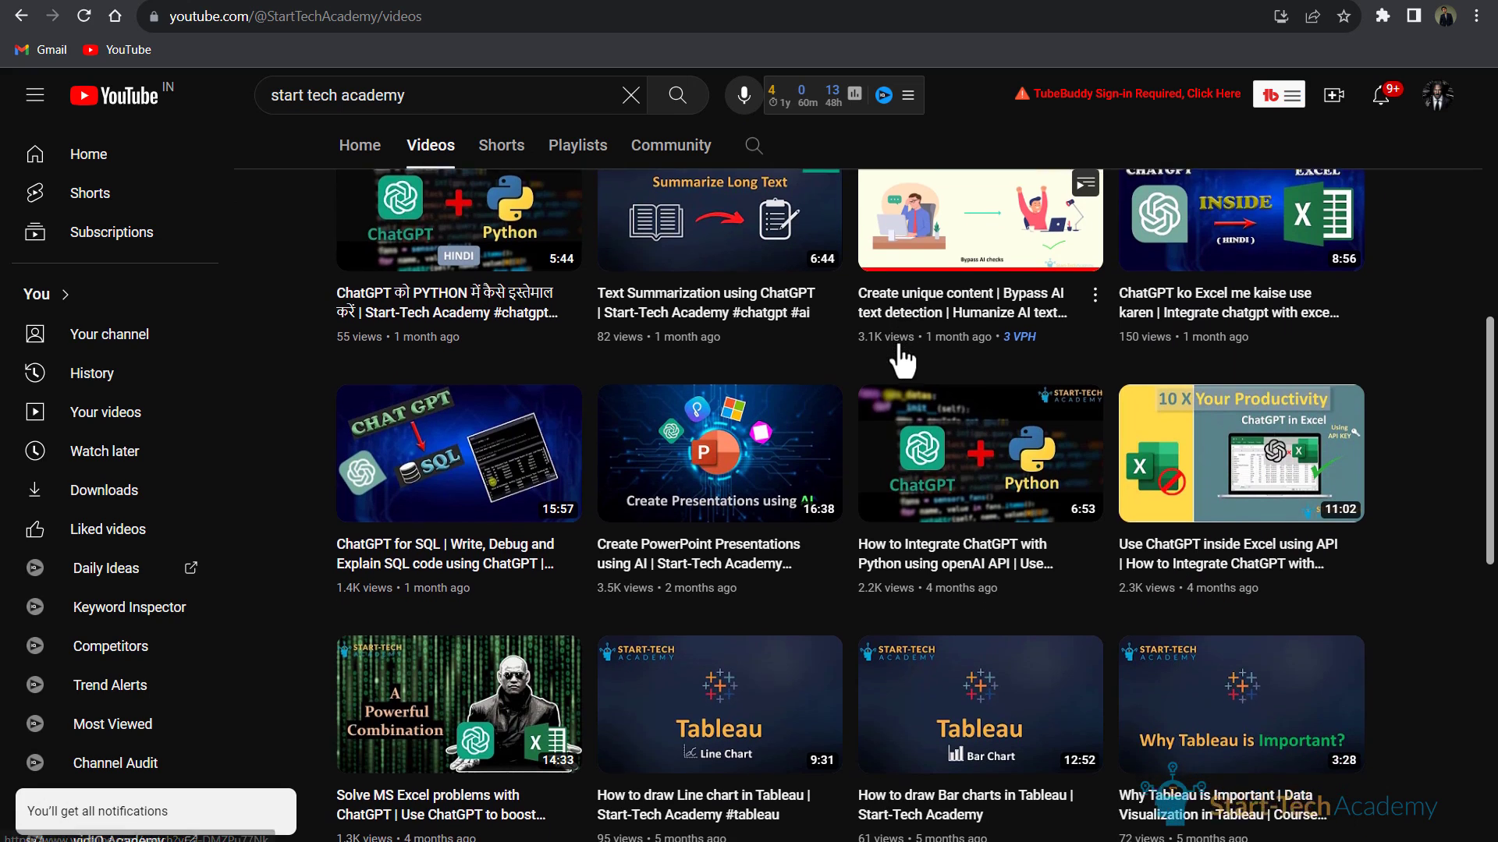
pyautogui.scroll(6, 901, 360)
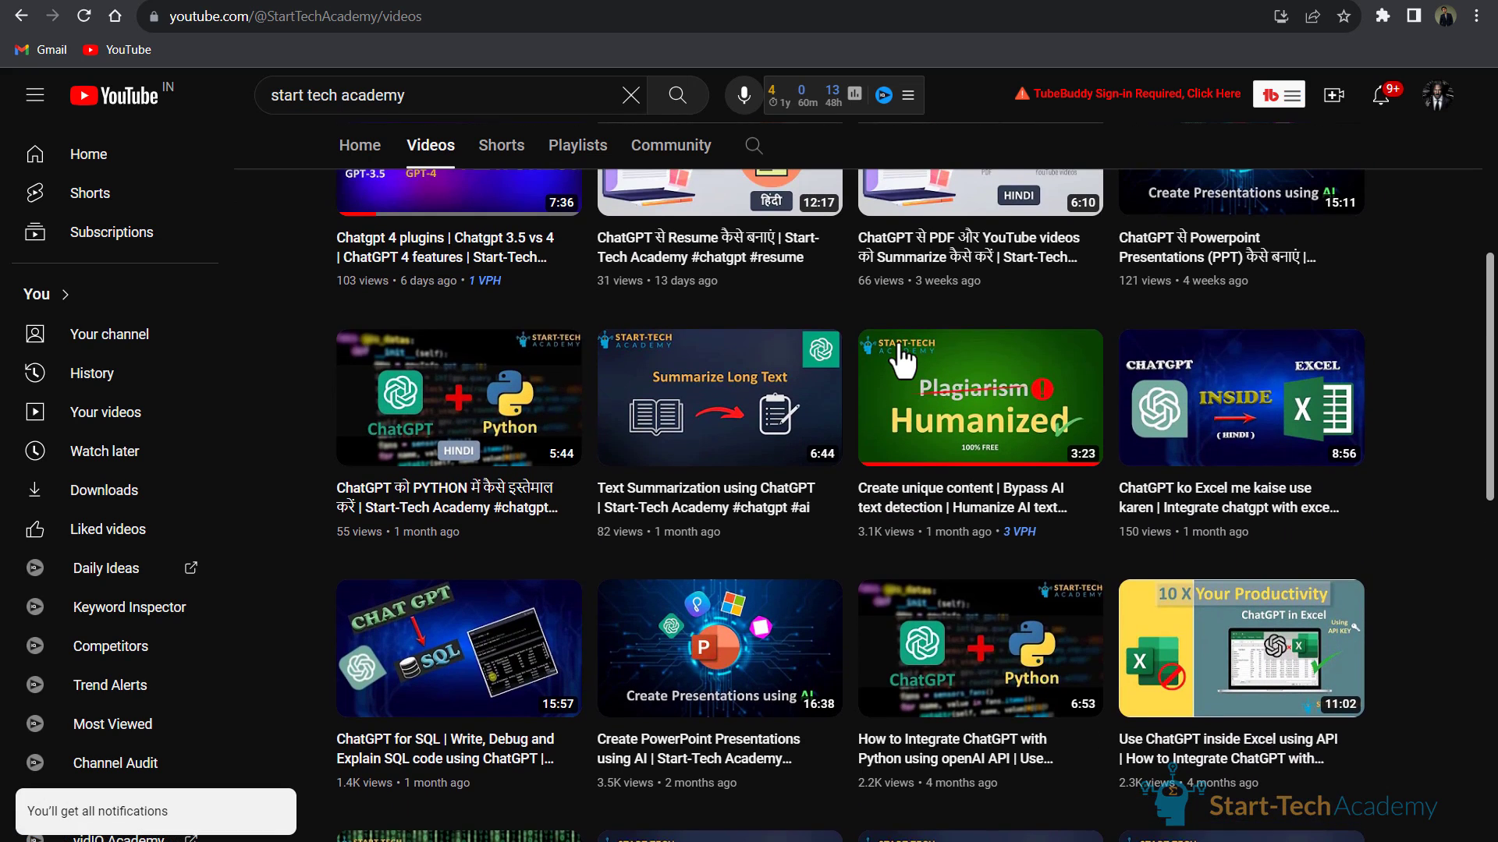
pyautogui.scroll(1, 901, 361)
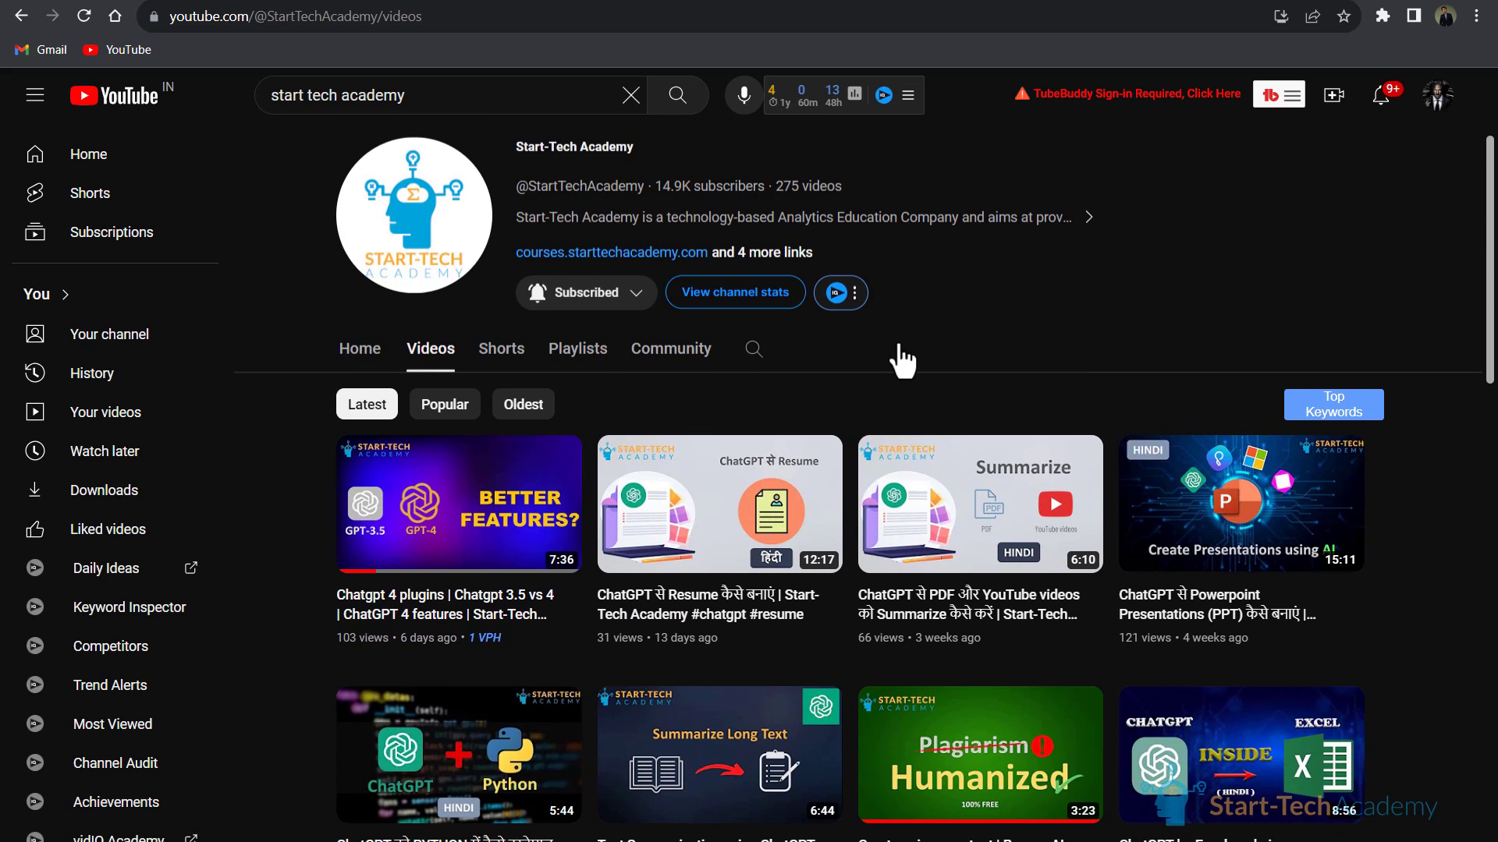